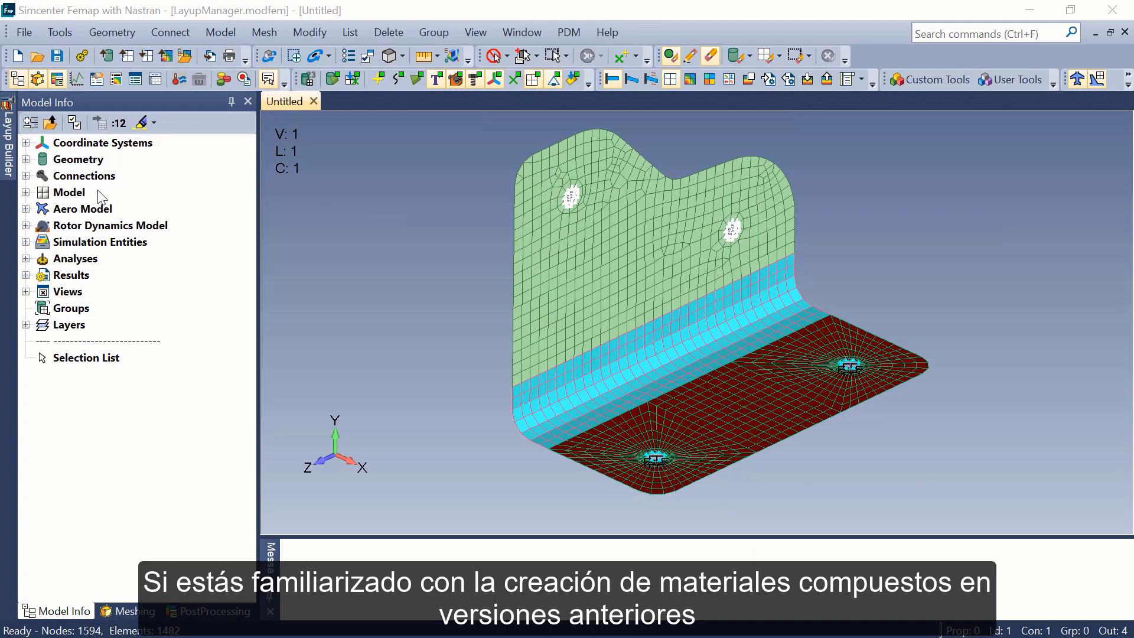
Step: Inspect the ply stack of the Bend Area laminate property in the Layup Manager, and close the property without changing it
left_click(26, 192)
left_click(41, 242)
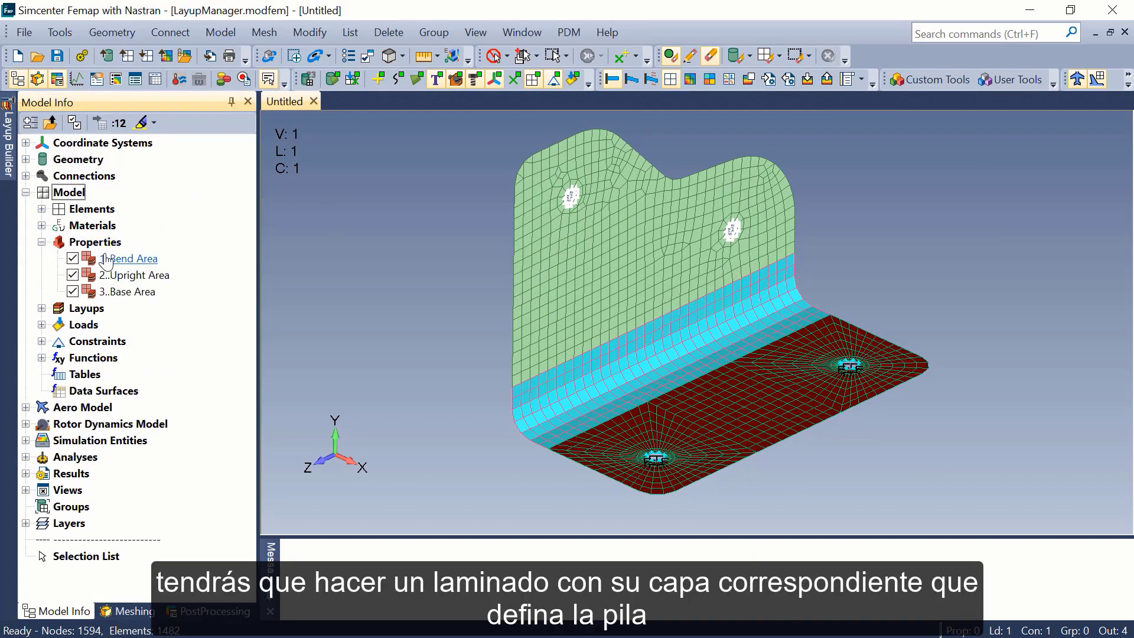
right_click(106, 260)
left_click(169, 326)
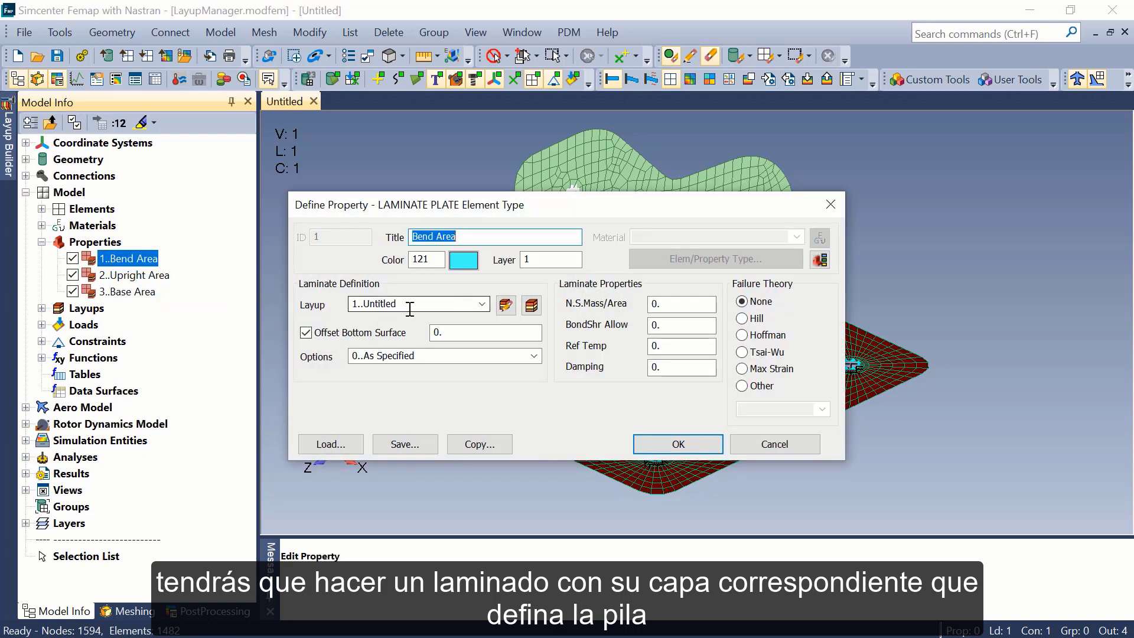
left_click(502, 305)
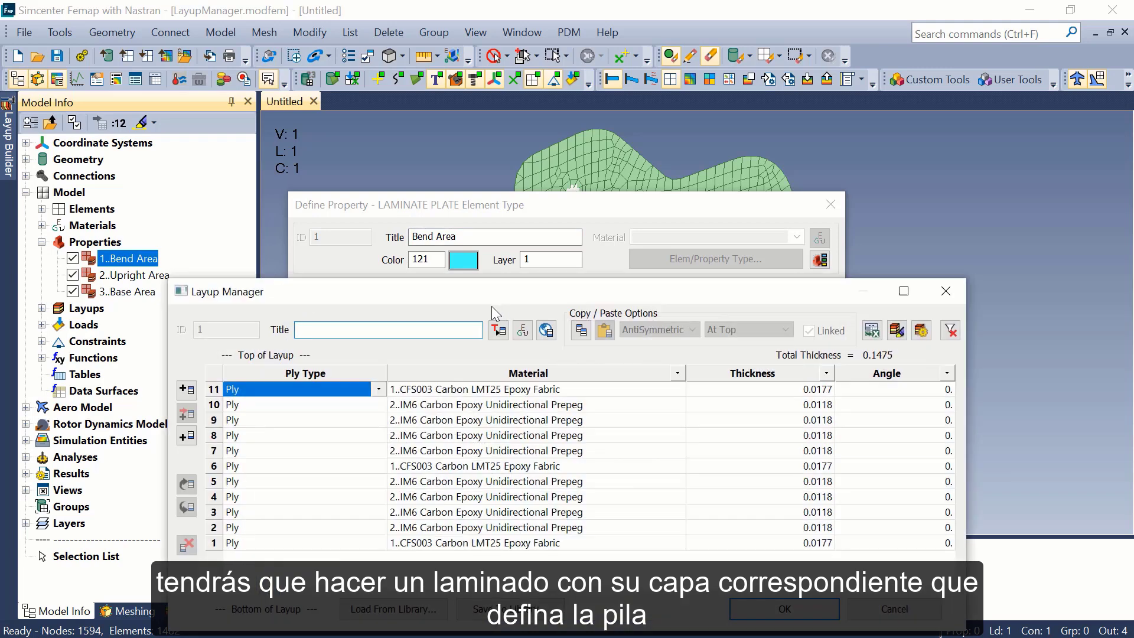
left_click(798, 611)
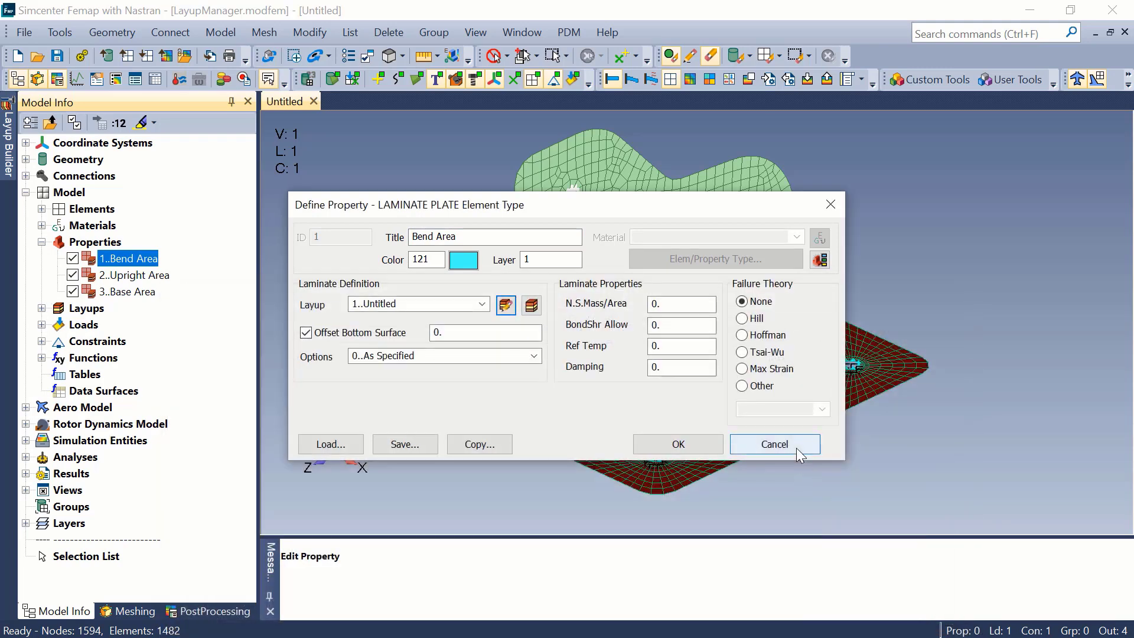
left_click(774, 444)
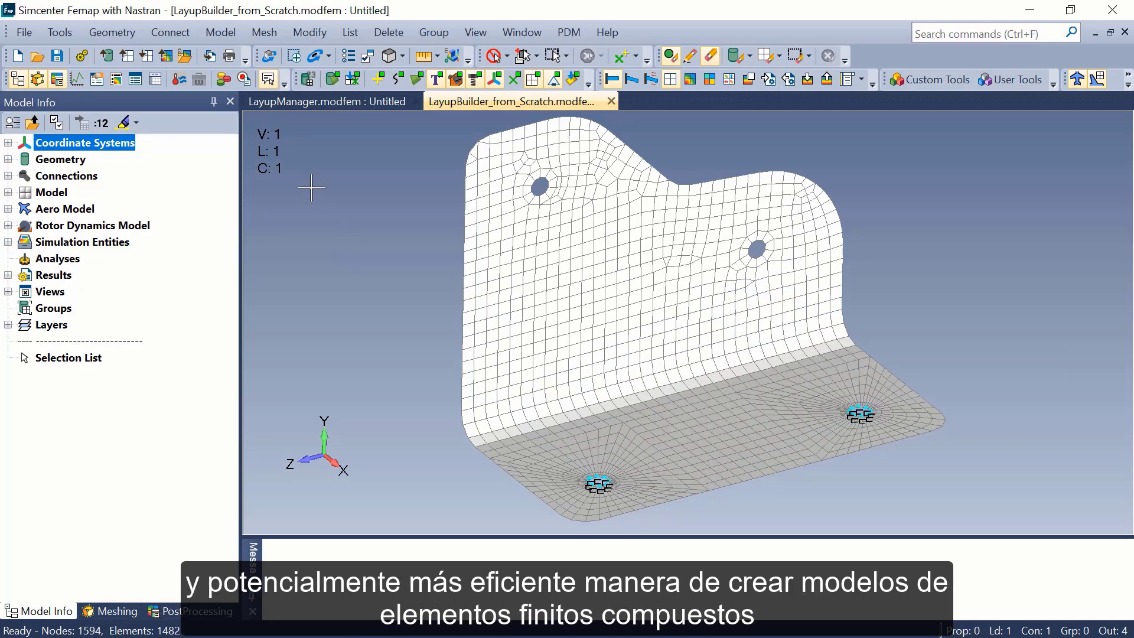
Step: Open the Layup Builder pane and dock it beside the model view, opposite the Model Info pane
left_click(66, 32)
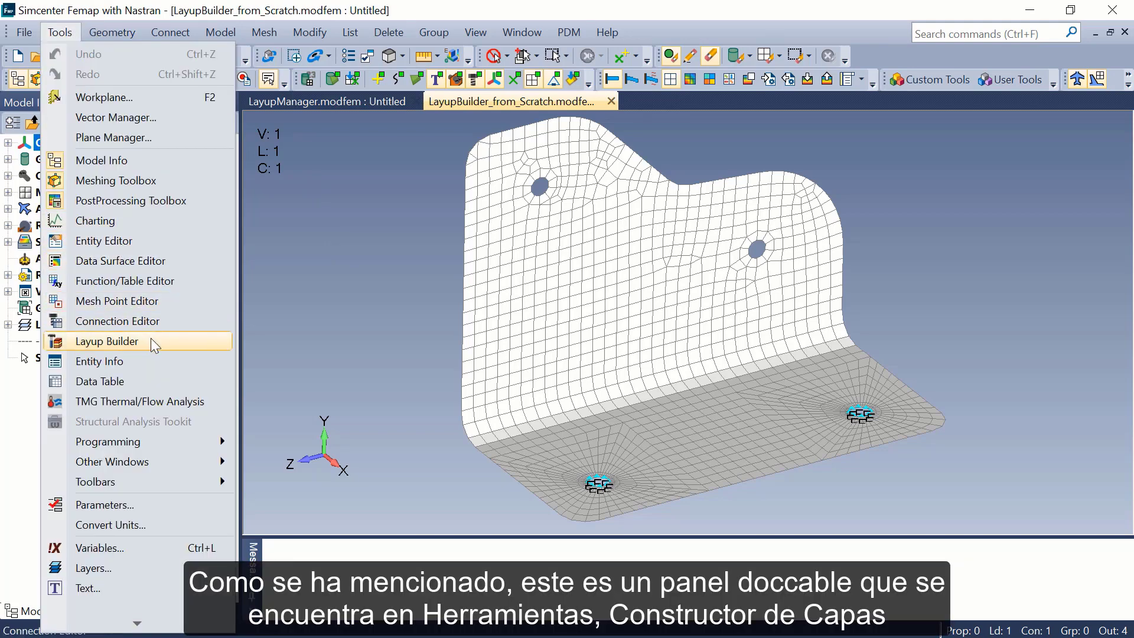
left_click(151, 341)
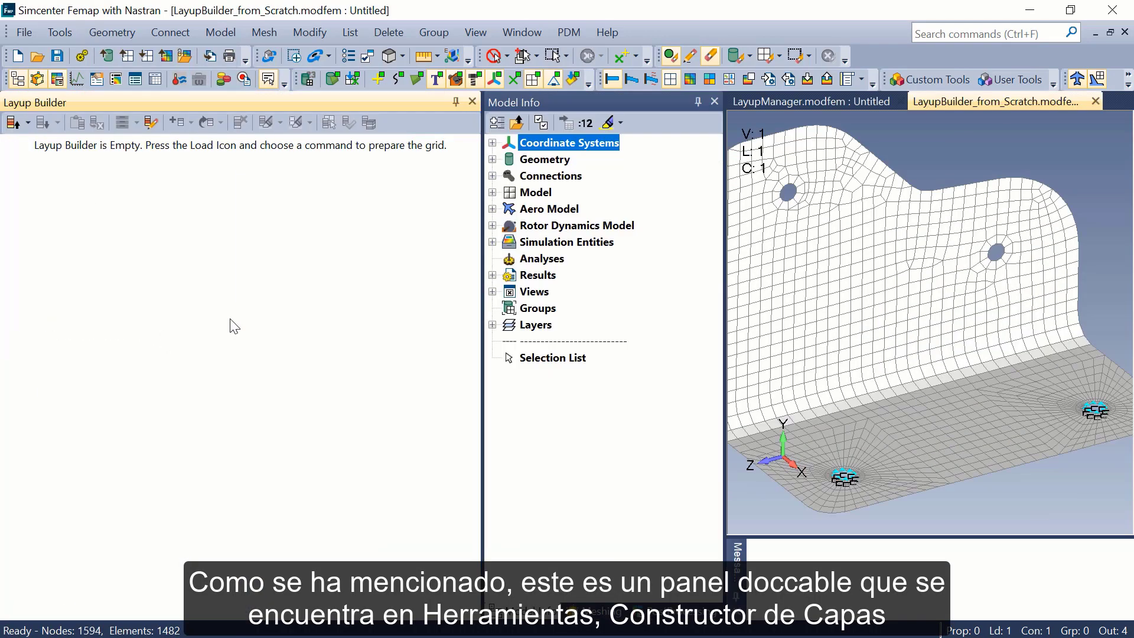
left_click_drag(125, 99, 1093, 361)
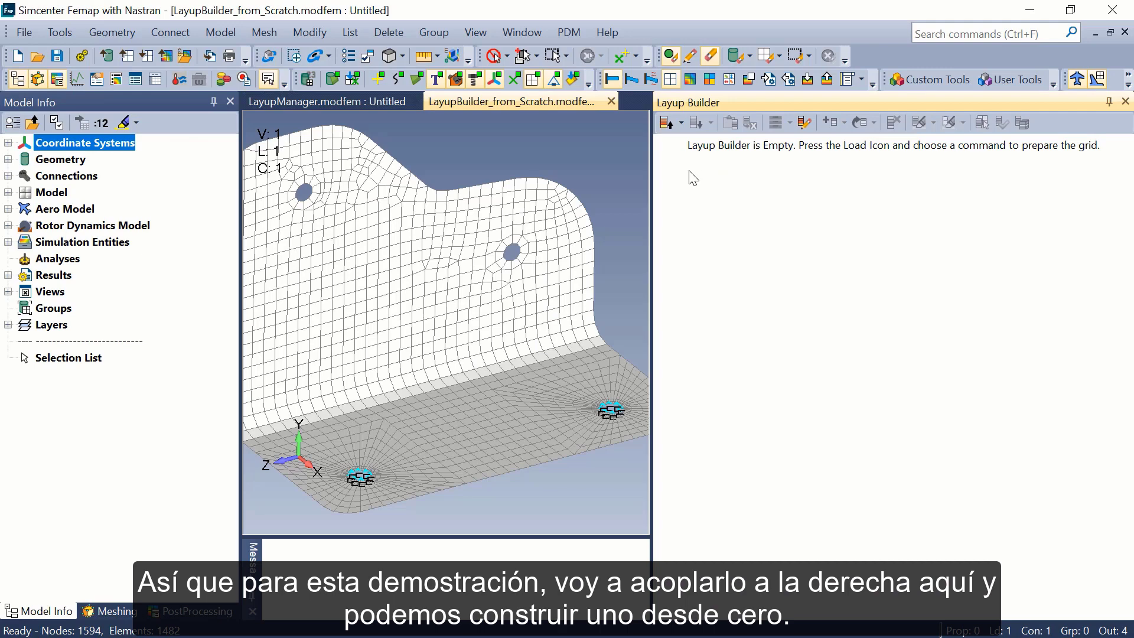
scroll(599, 225, "down", 2)
left_click(631, 235)
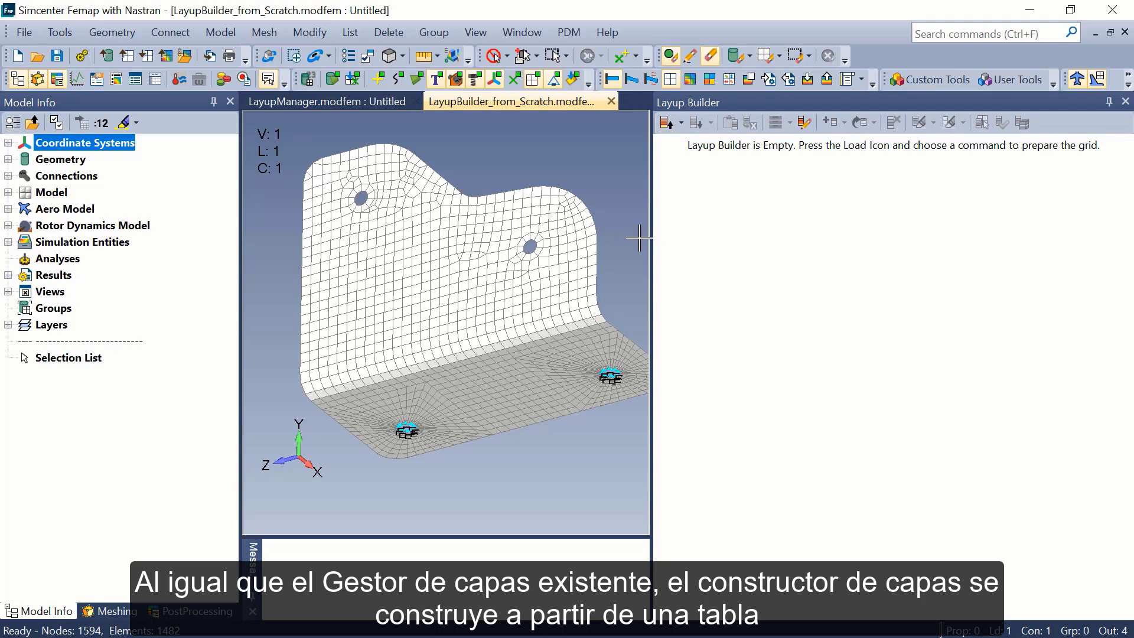
Step: Create a new layup stack in the Layup Builder and hide its Title column
left_click(681, 122)
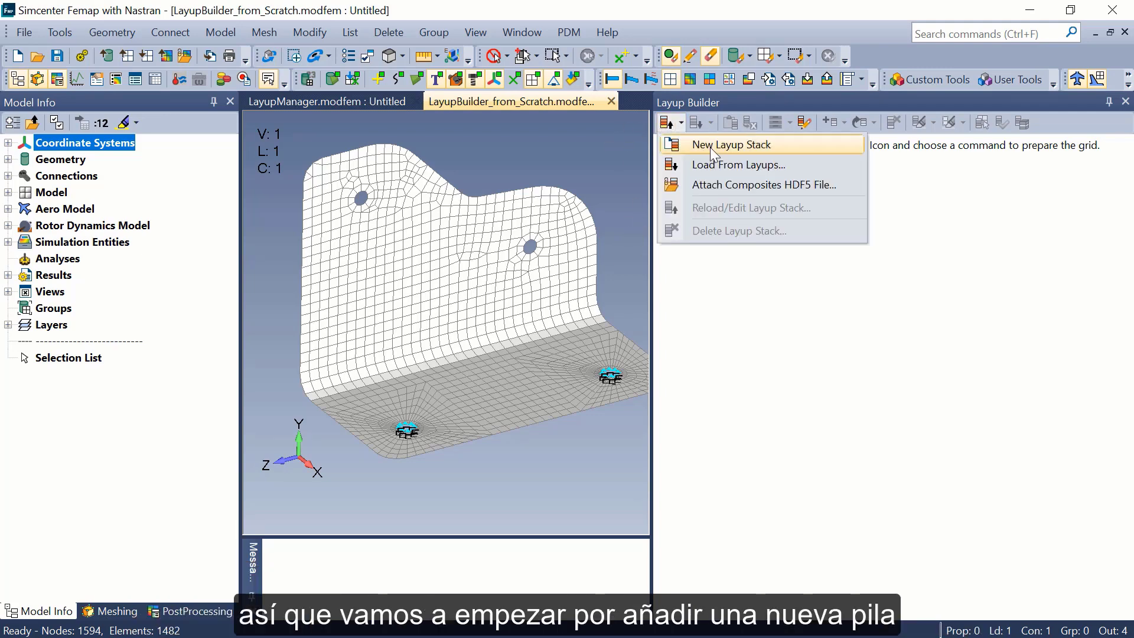
left_click(709, 147)
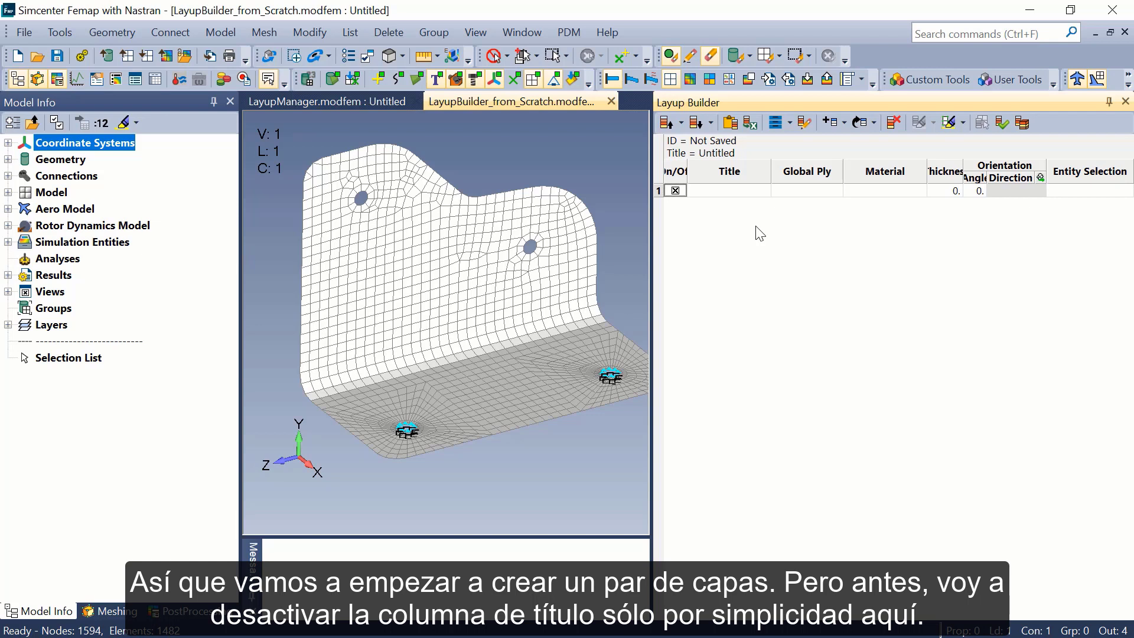
left_click(793, 122)
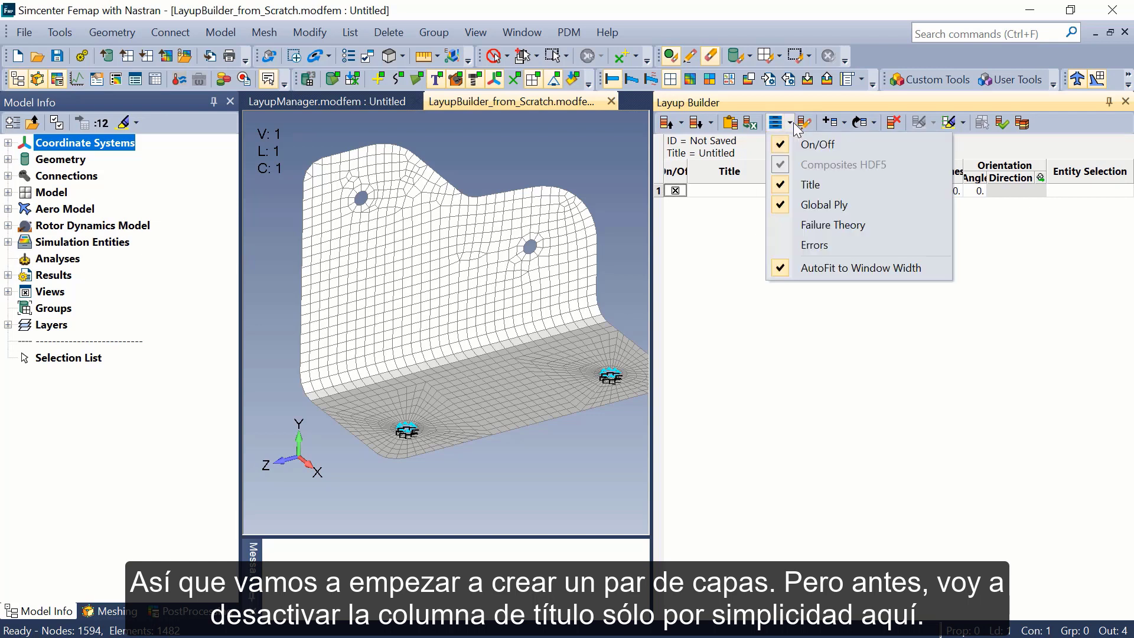
left_click(814, 187)
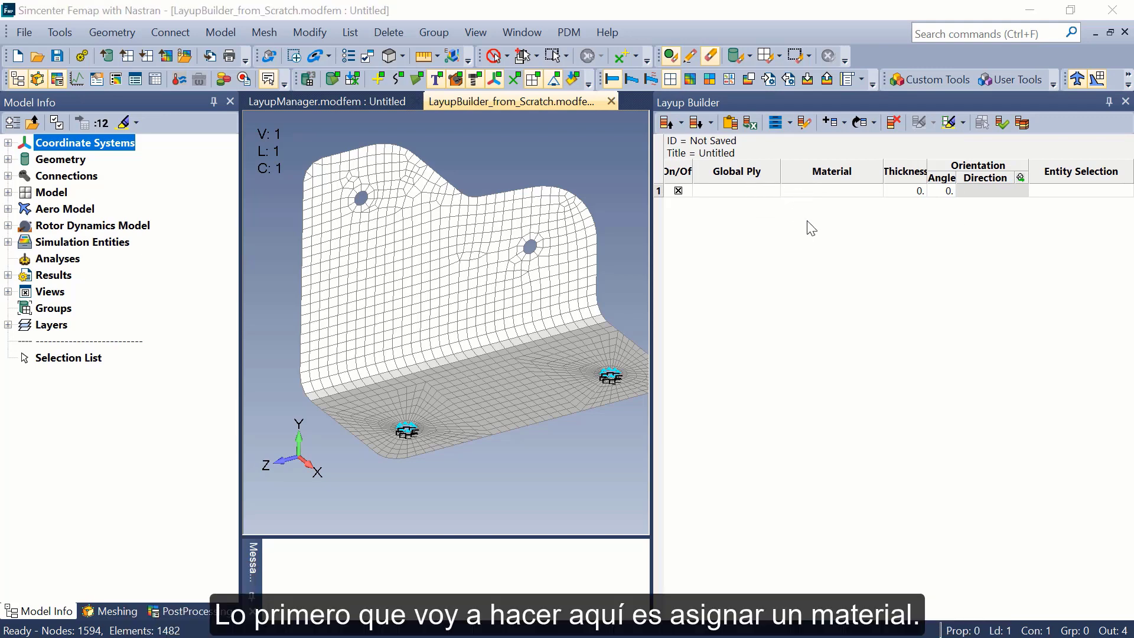
Step: Assign the ply material 2..UD Ply to ply 1 of the layup stack
left_click(876, 191)
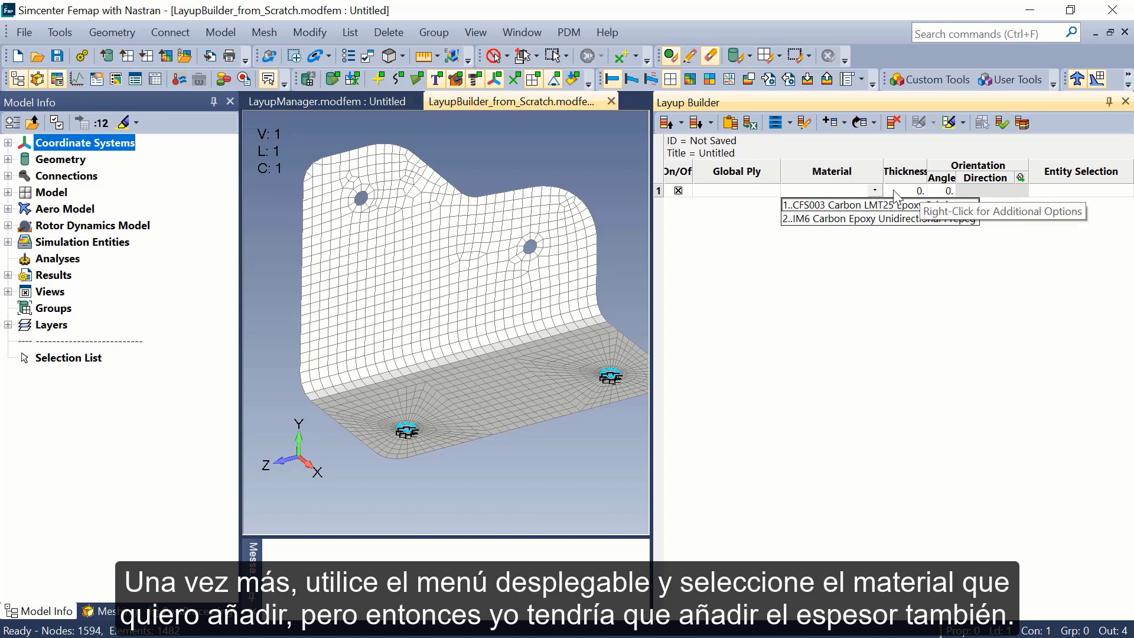
left_click(890, 263)
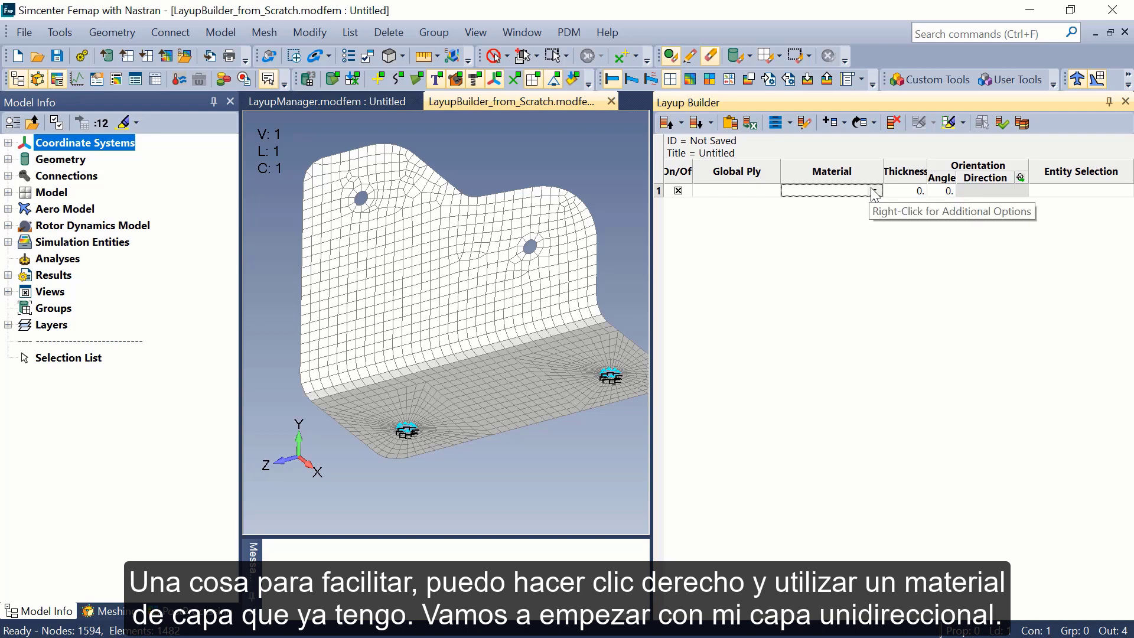
right_click(853, 195)
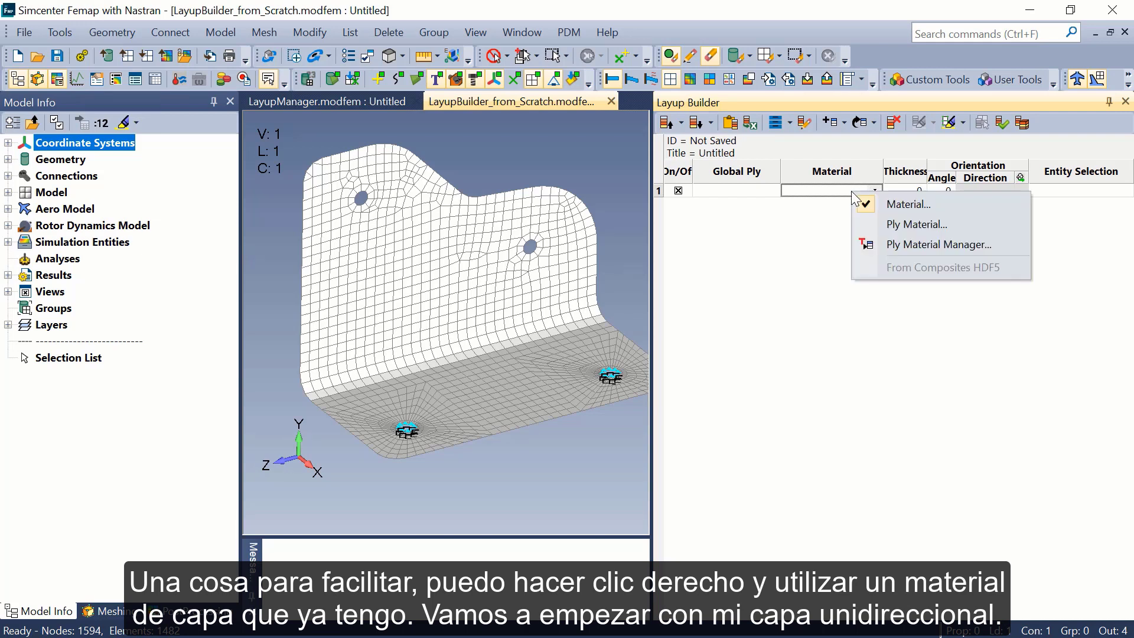
left_click(937, 225)
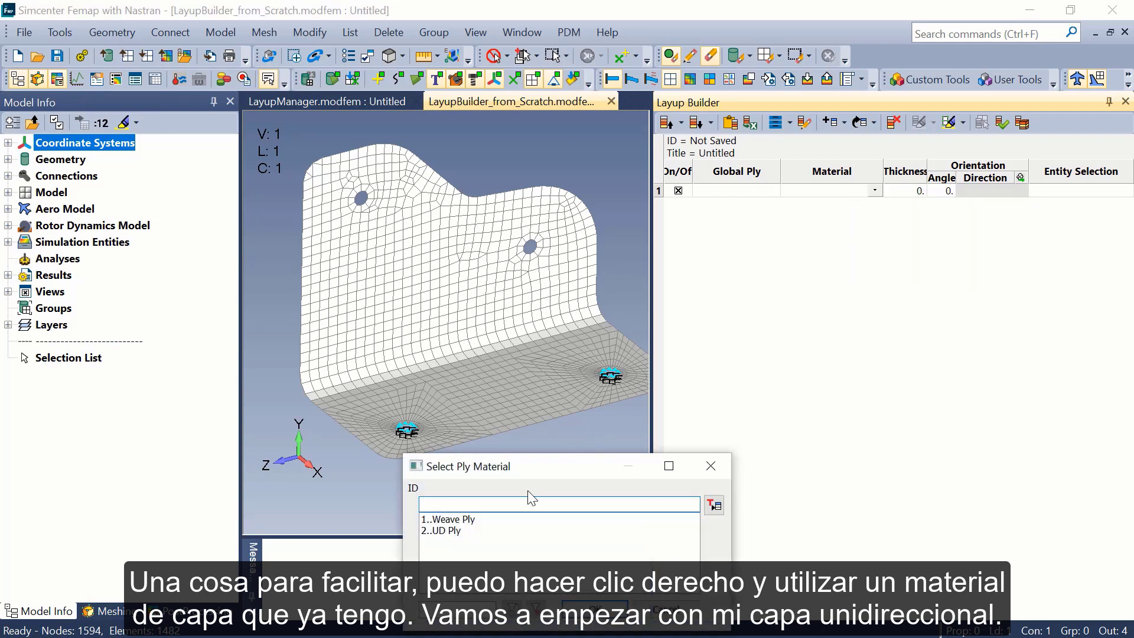
left_click(452, 531)
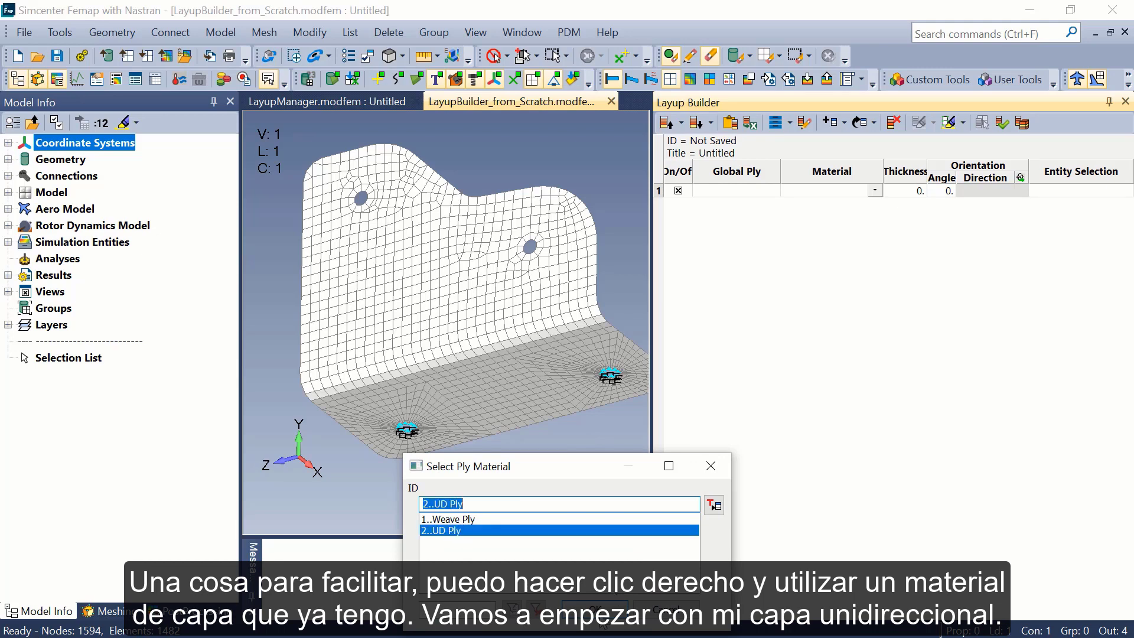
left_click(596, 613)
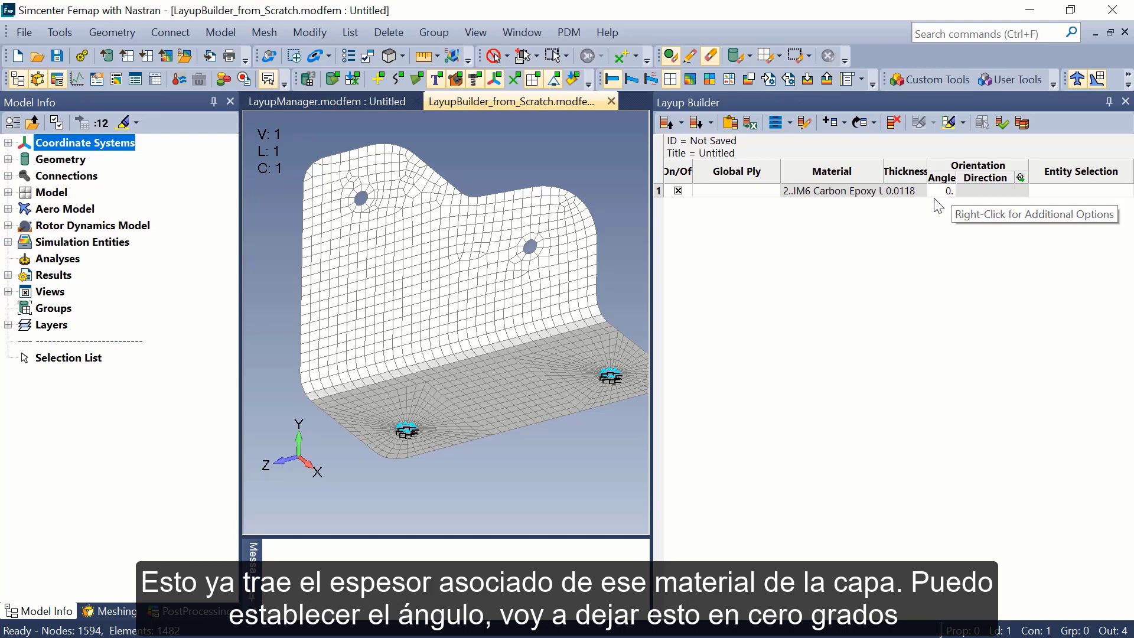
Step: Set ply 1's fiber direction along the negative global Z axis using two nodes on the base's long outer edge
right_click(984, 193)
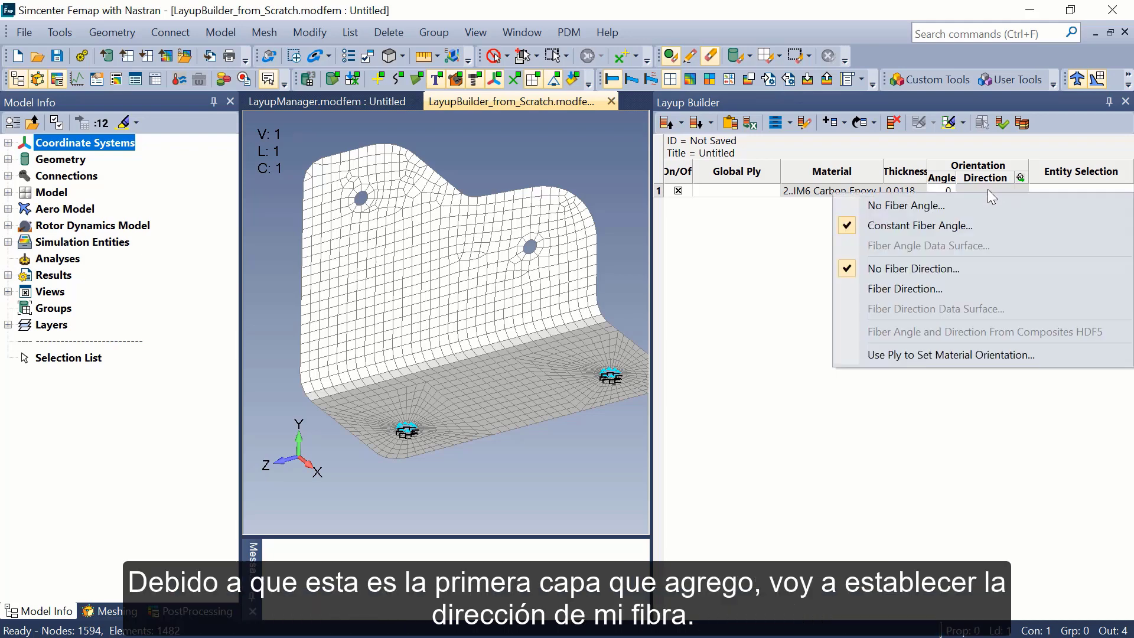
left_click(911, 288)
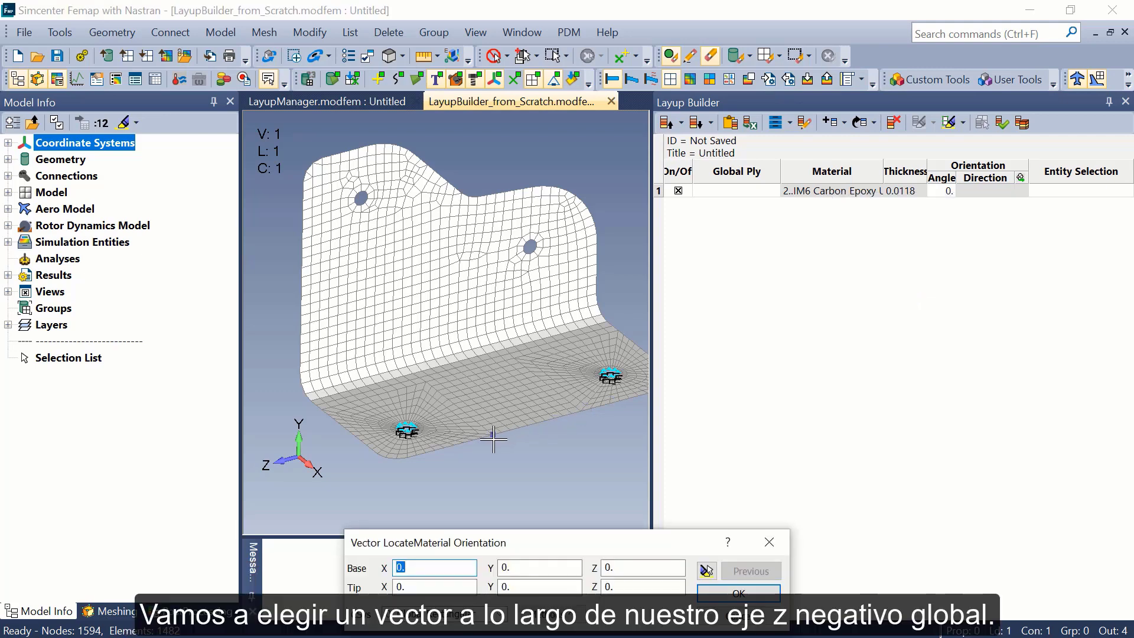
left_click(493, 440)
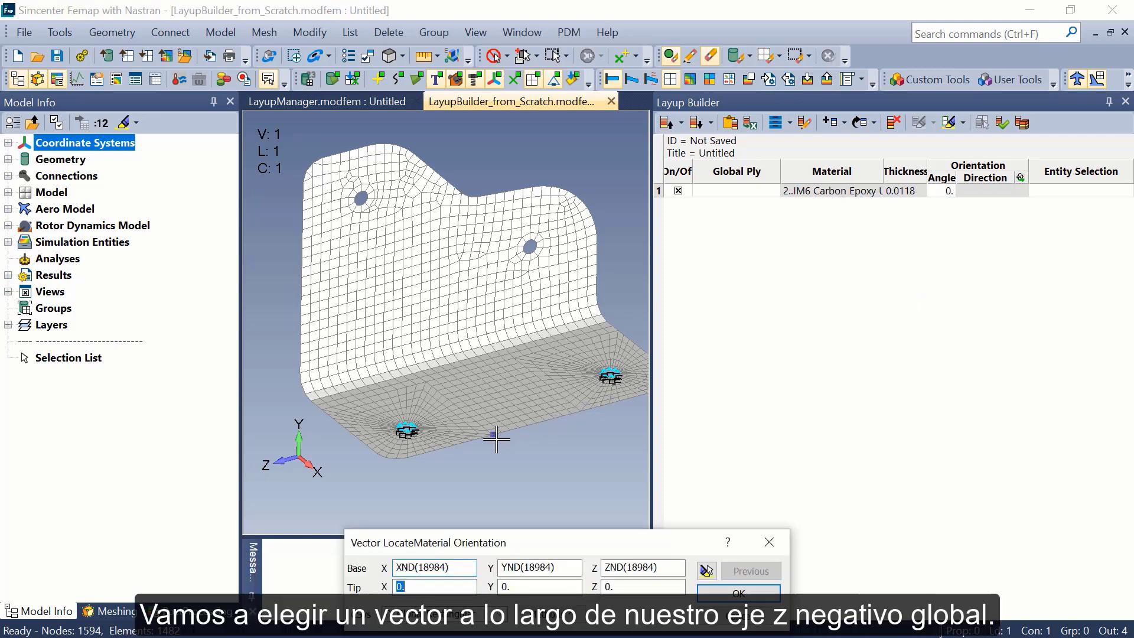
left_click(584, 416)
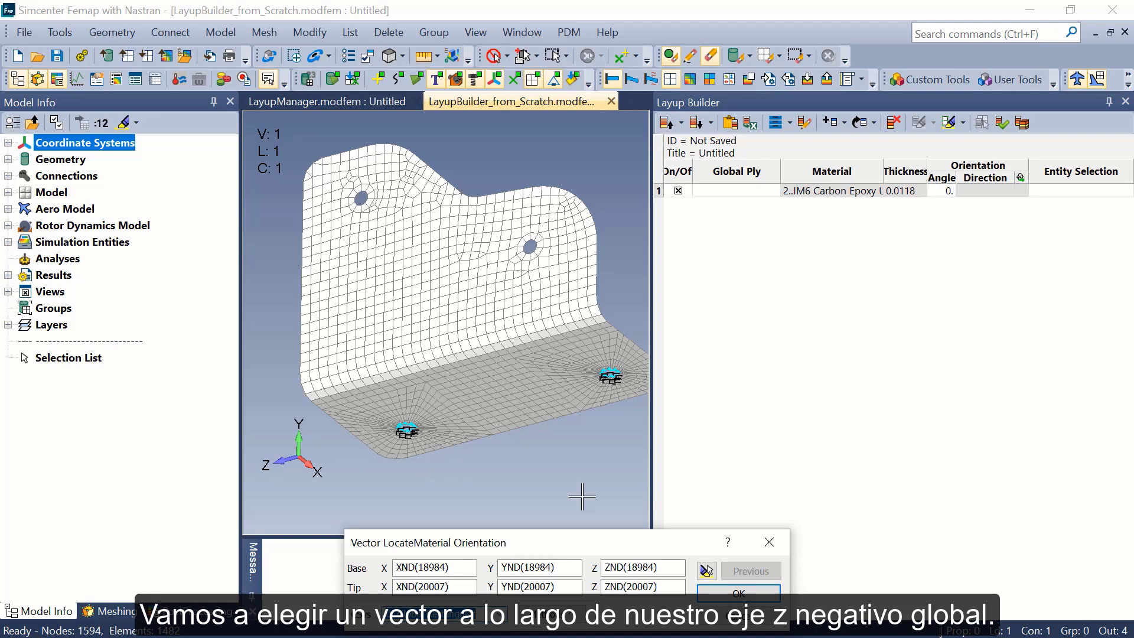
left_click(738, 593)
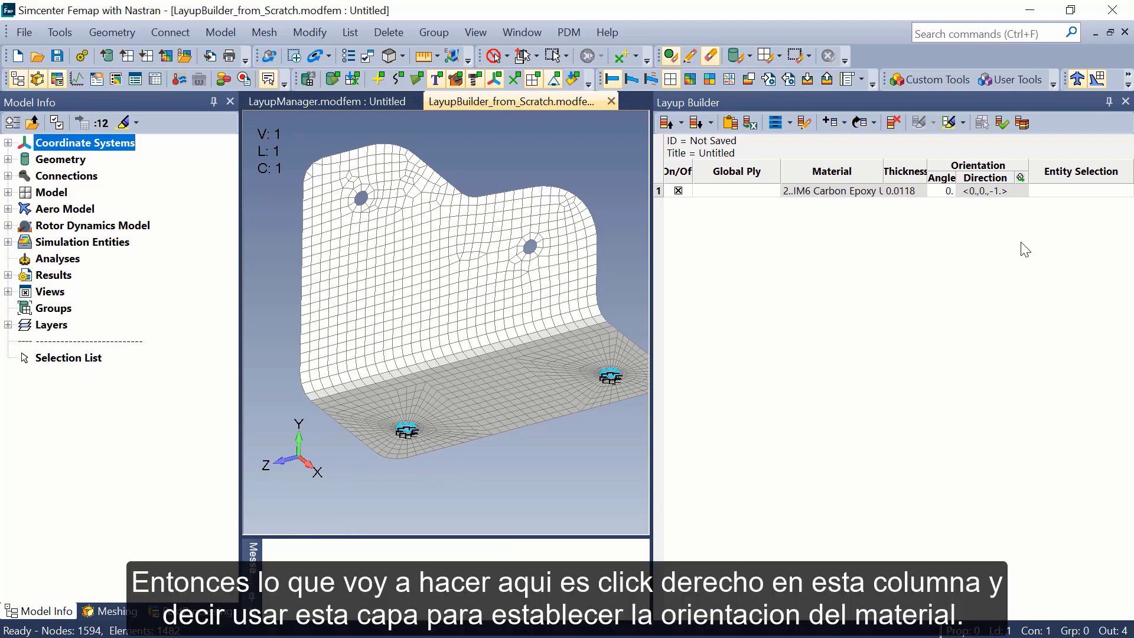
Step: Use ply 1's fiber direction to set the element material orientation
right_click(1020, 191)
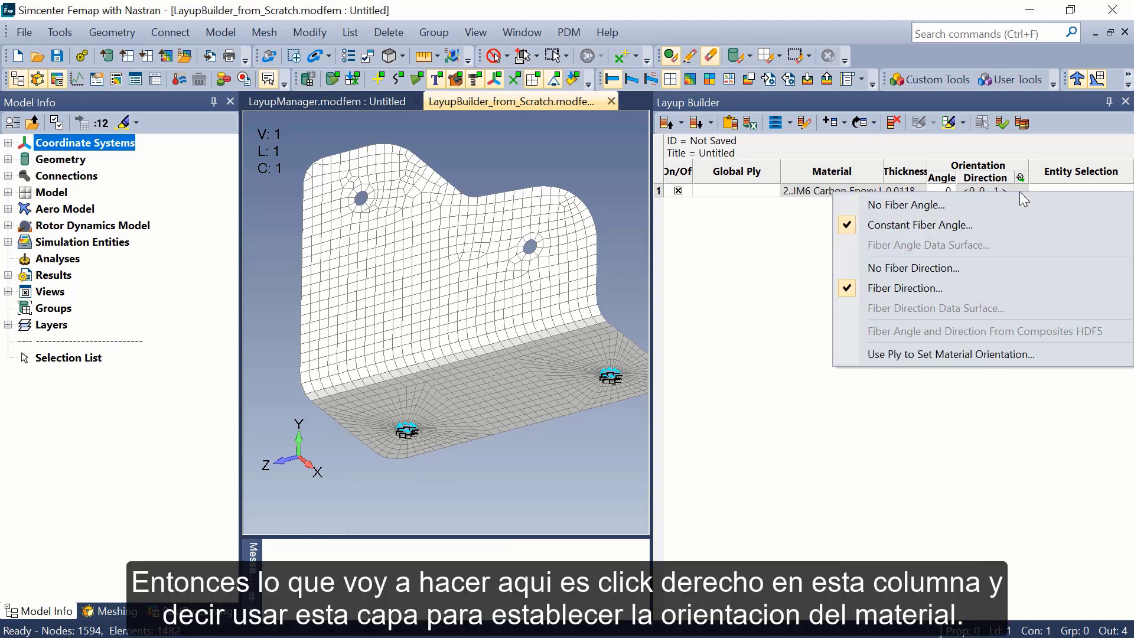
left_click(924, 354)
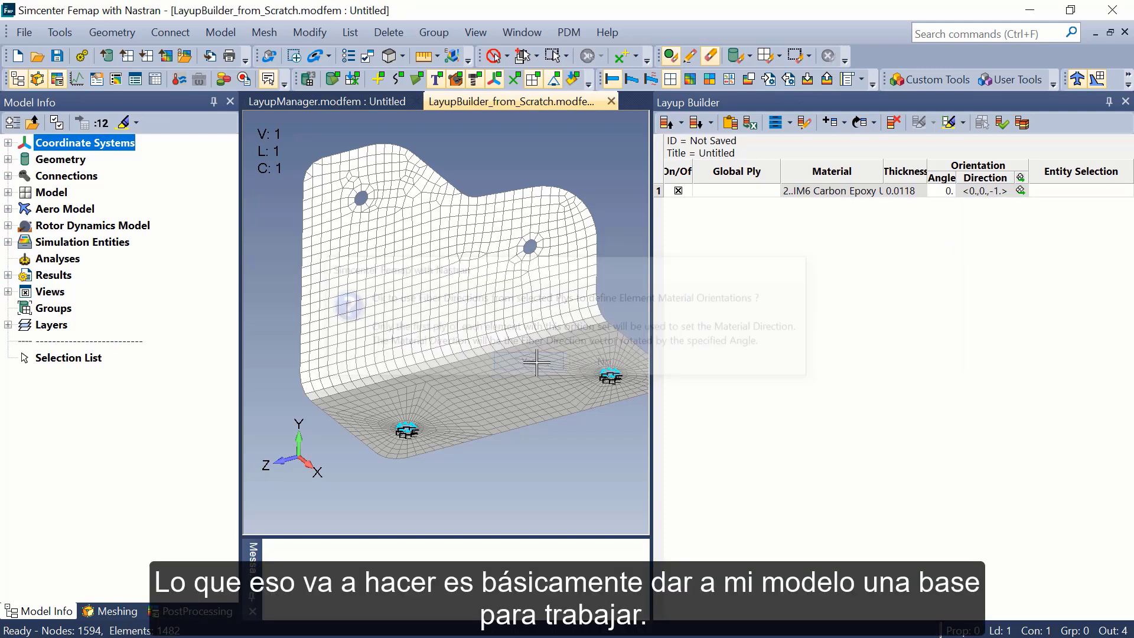
left_click(527, 364)
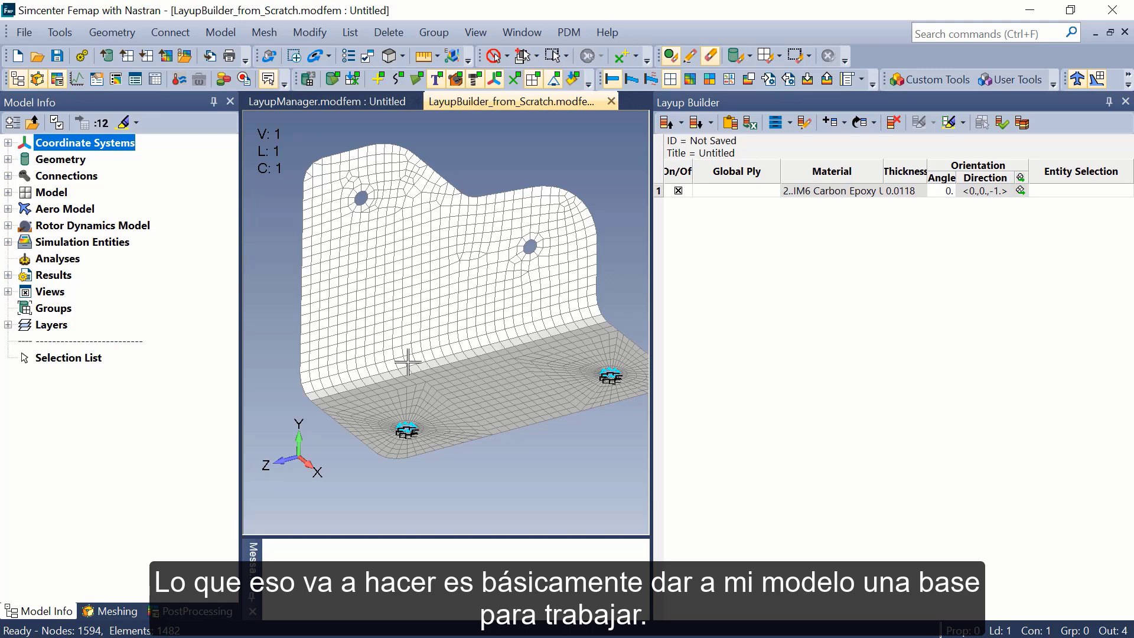
Step: Apply ply 1 to all elements in the model
right_click(1051, 189)
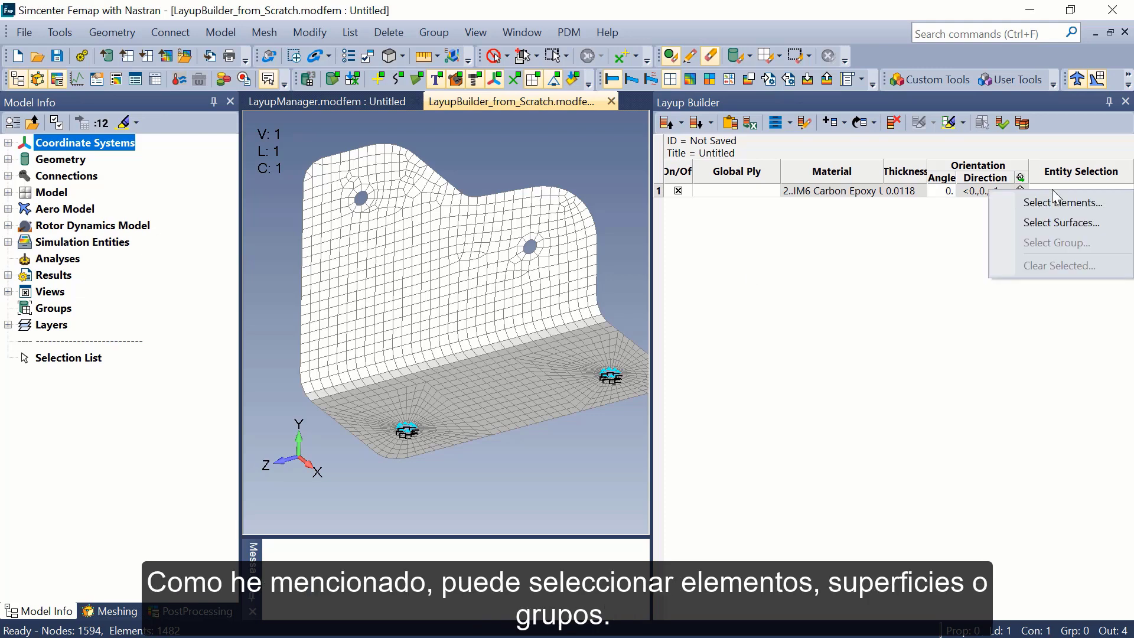
left_click(1088, 205)
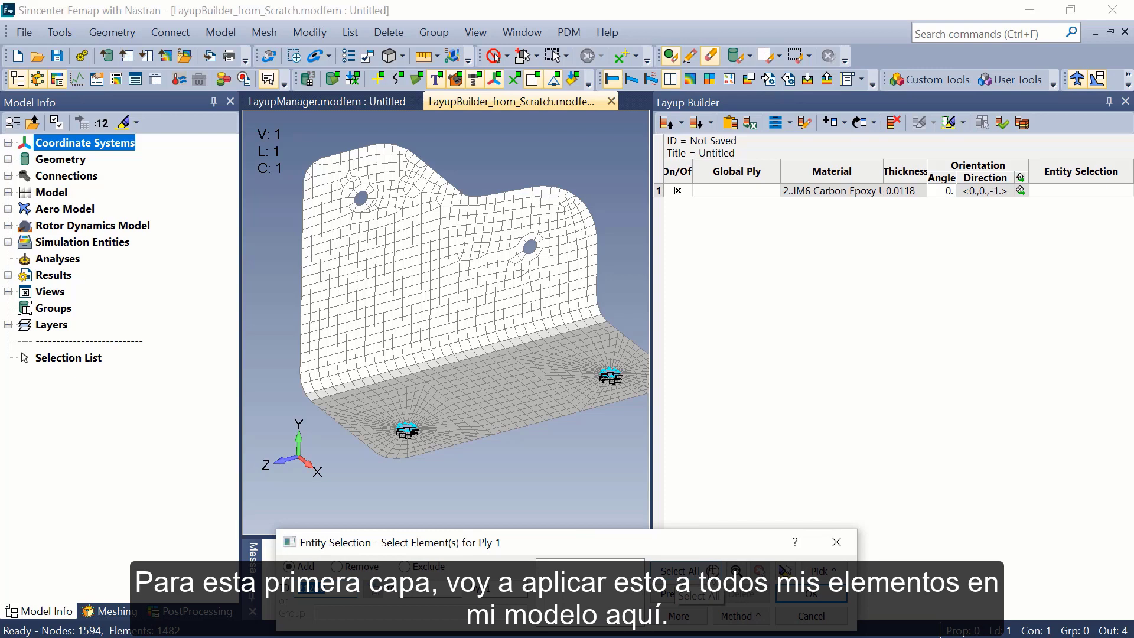
left_click(679, 571)
left_click(792, 594)
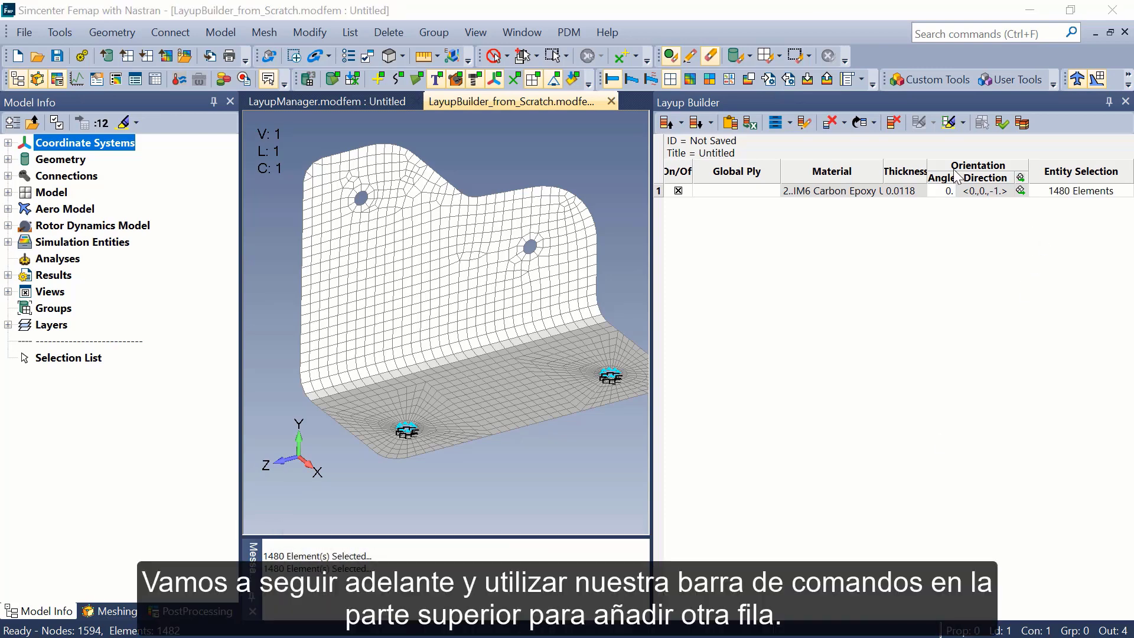
Step: Add a ply at the top of the stack and assign it the ply material 1..Weave Ply
left_click(846, 123)
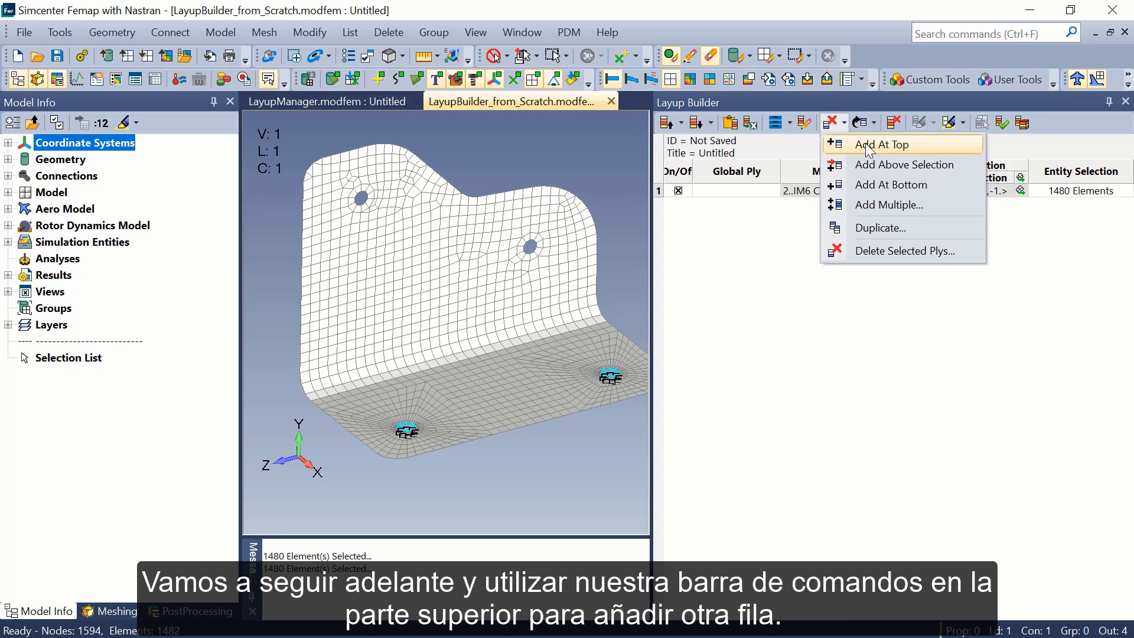
left_click(868, 145)
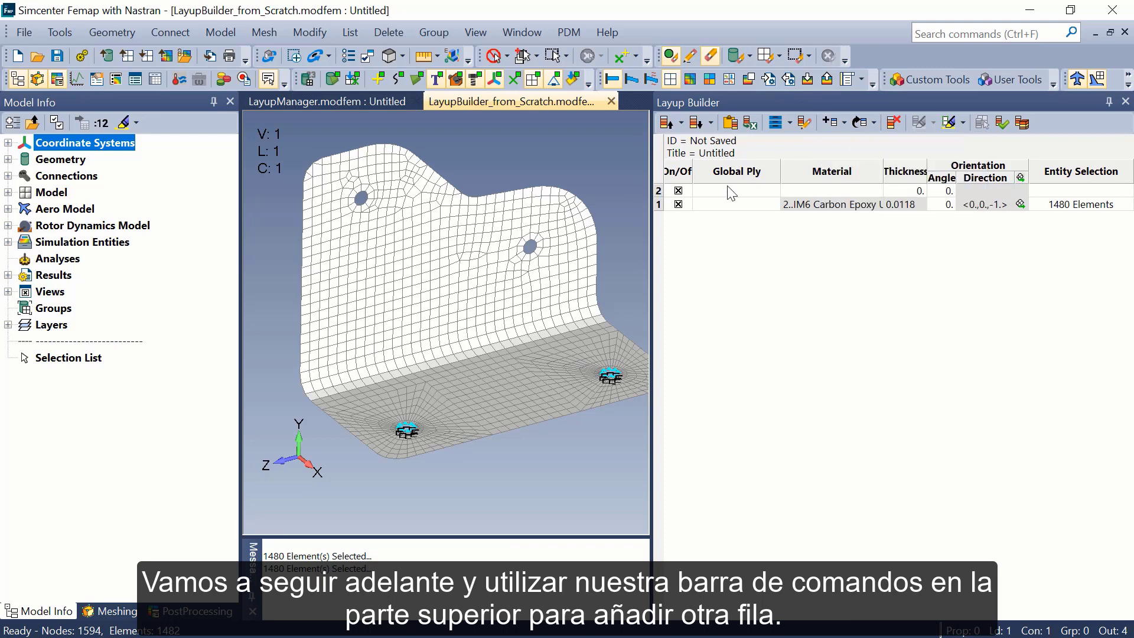
right_click(851, 193)
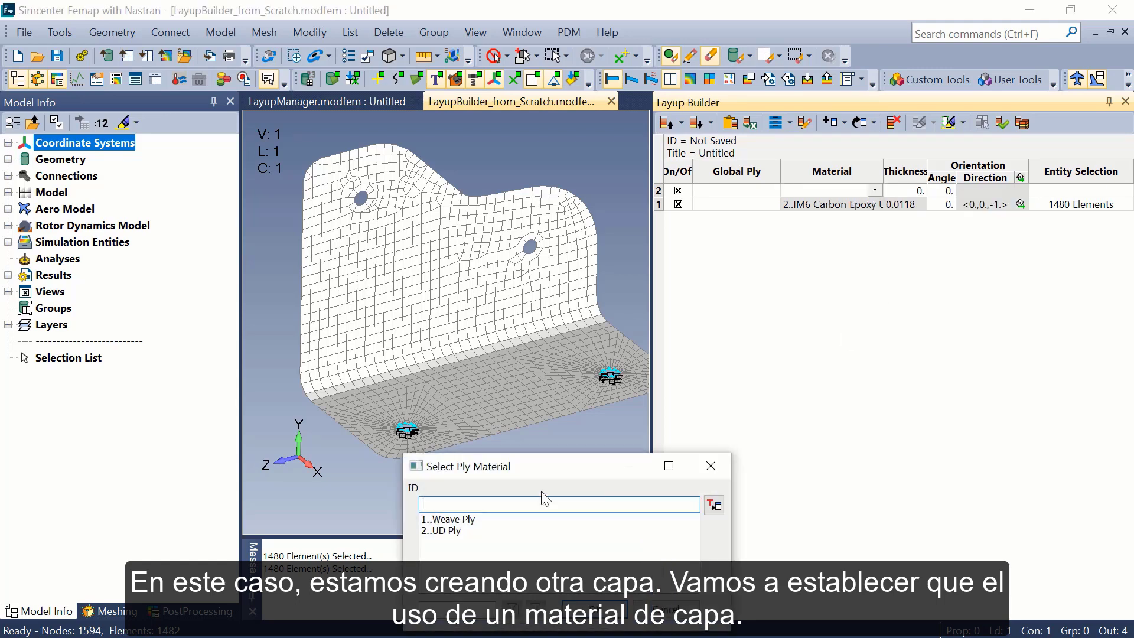
left_click(471, 519)
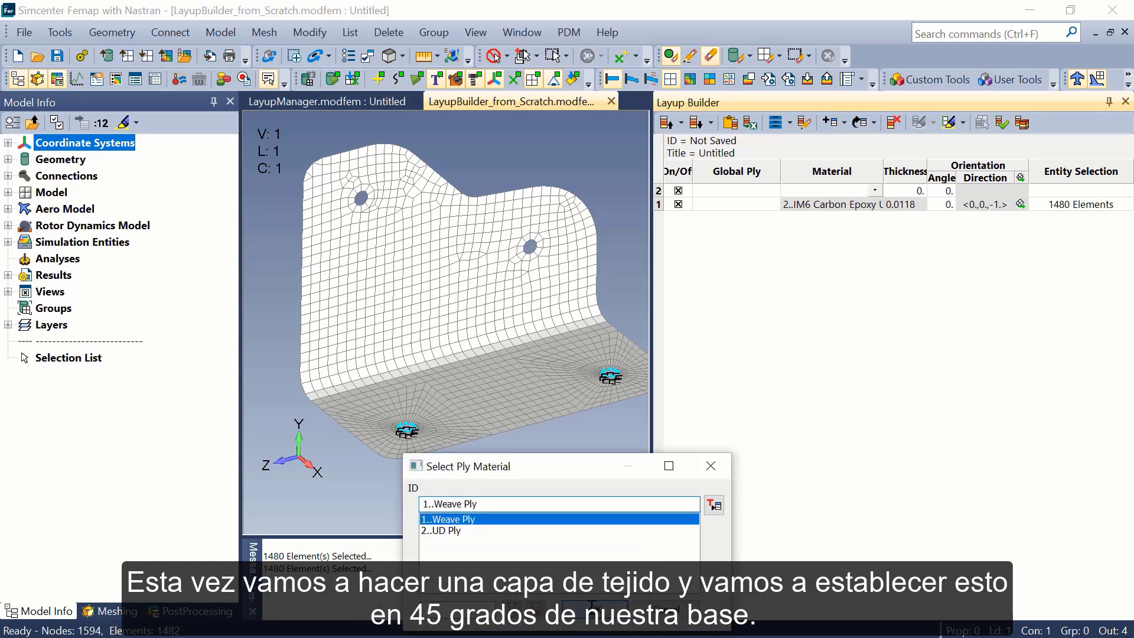
left_click(592, 611)
Step: Set ply 2's fiber angle to 45 degrees and apply the ply to all elements in the model
left_click(945, 191)
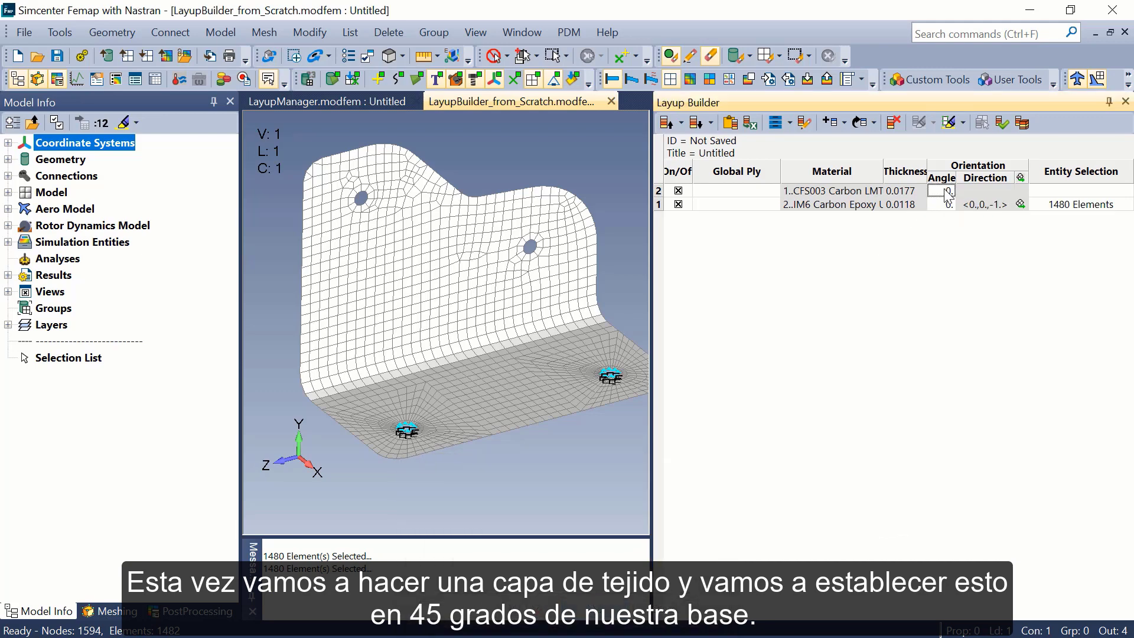
type("45")
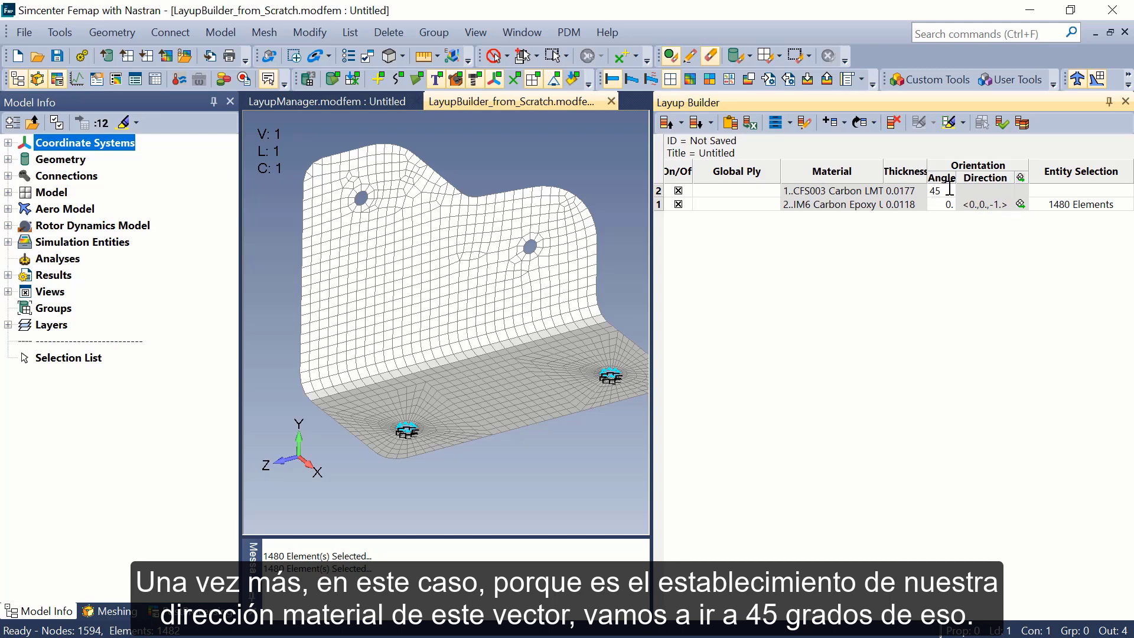
right_click(1050, 188)
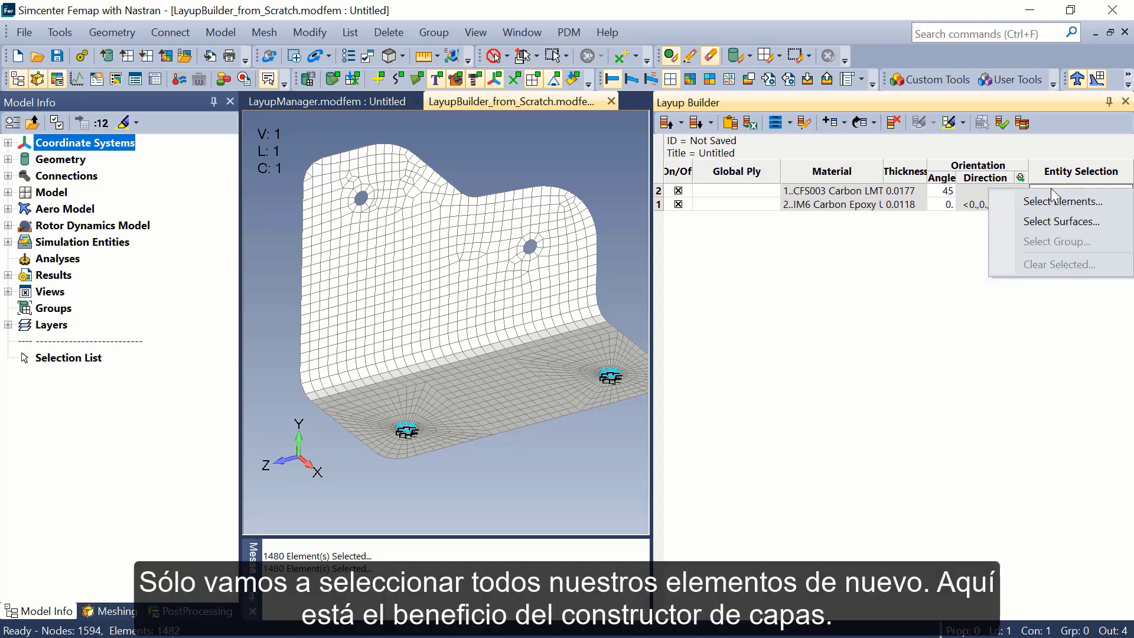
left_click(1059, 201)
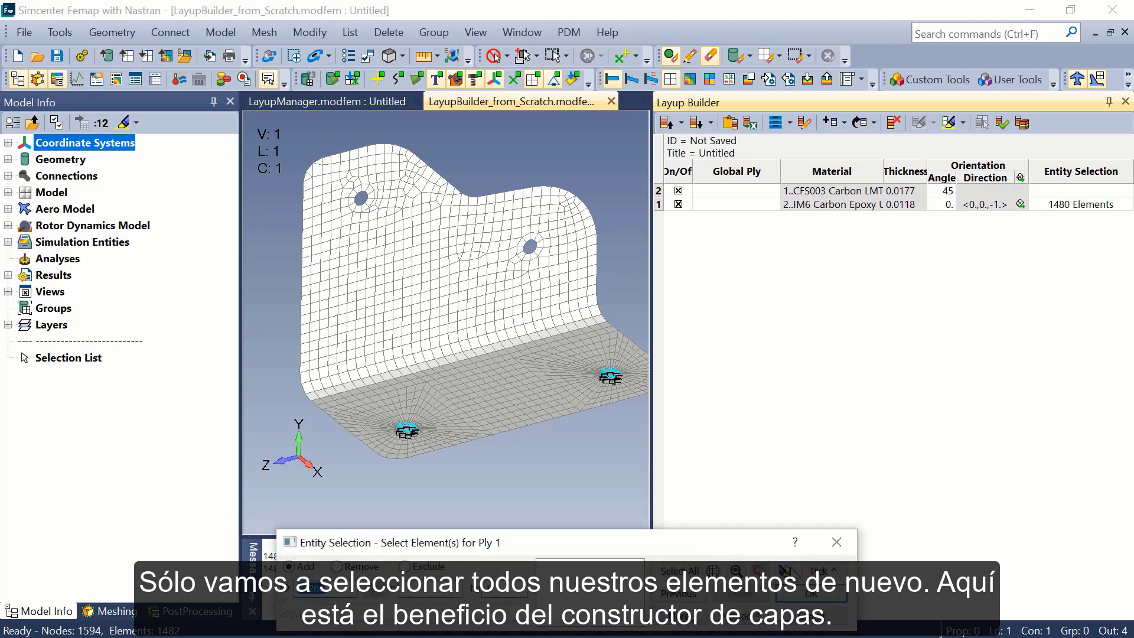
left_click(798, 595)
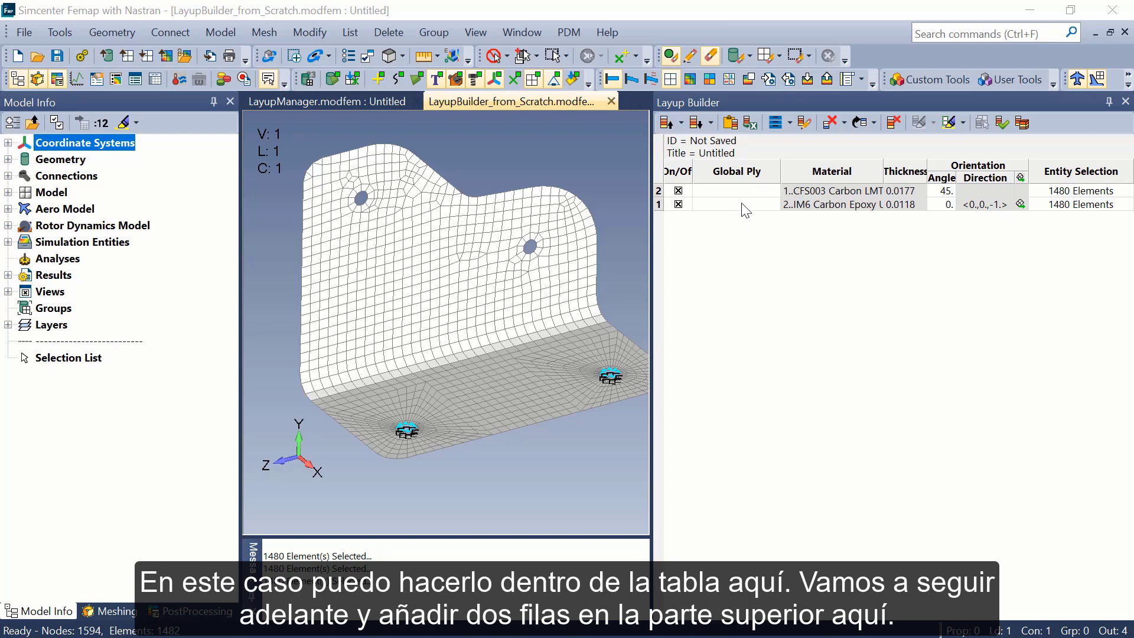
Step: Add two more plies at the top of the layup stack
left_click(844, 124)
left_click(850, 144)
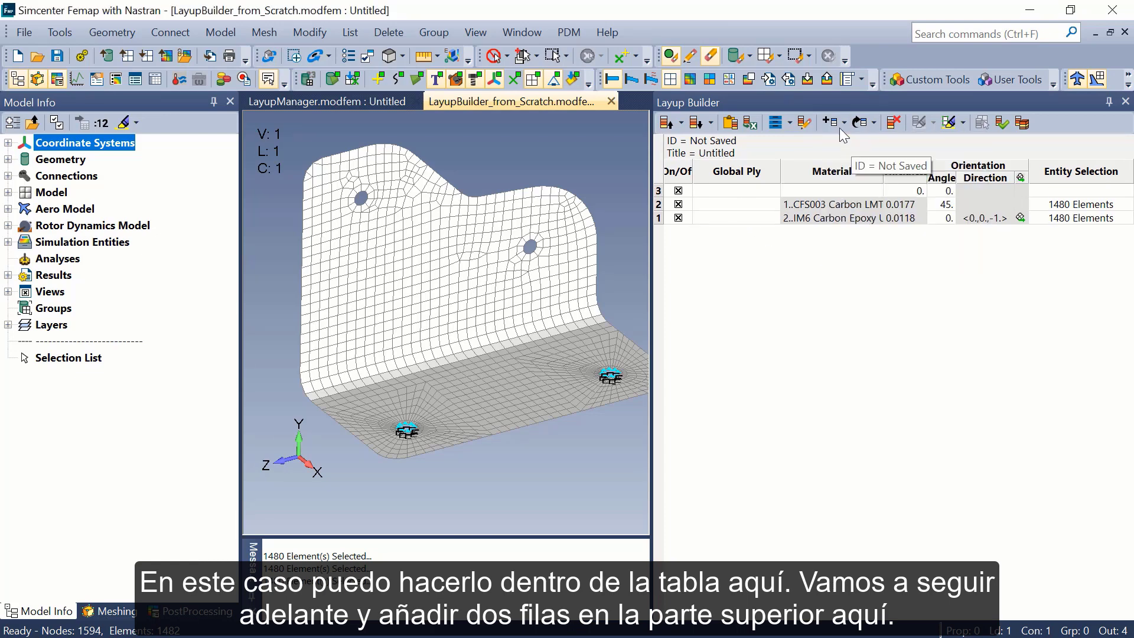
left_click(831, 123)
Step: Assign the ply material 2..UD Ply to plies 3 and 4 together
left_click(840, 190)
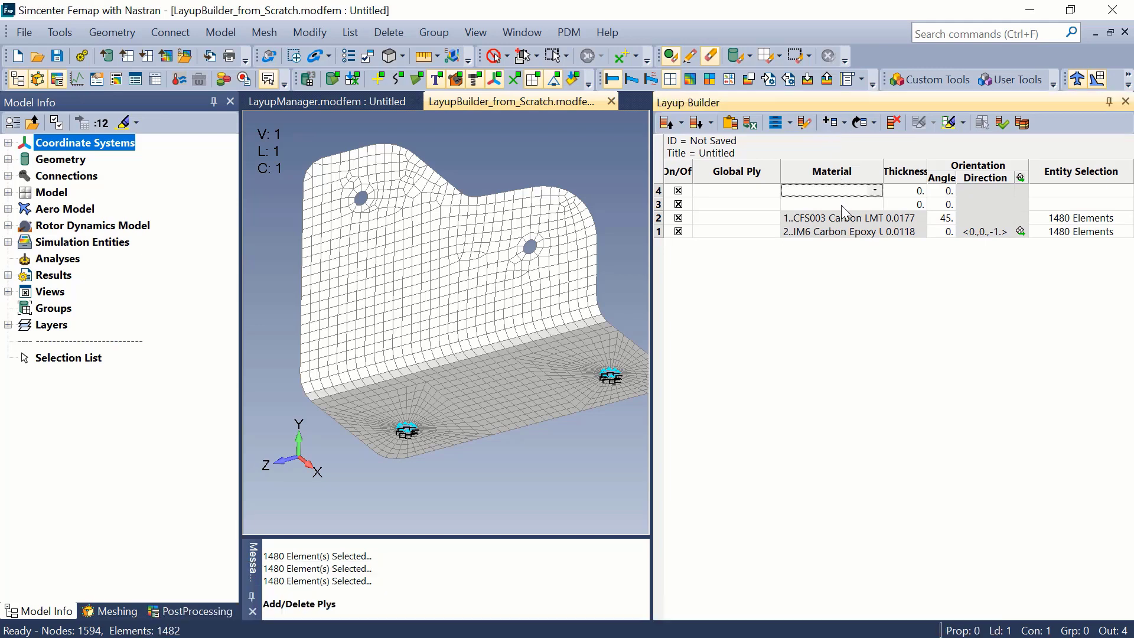
left_click(841, 205, "ctrl")
right_click(841, 204)
left_click(906, 238)
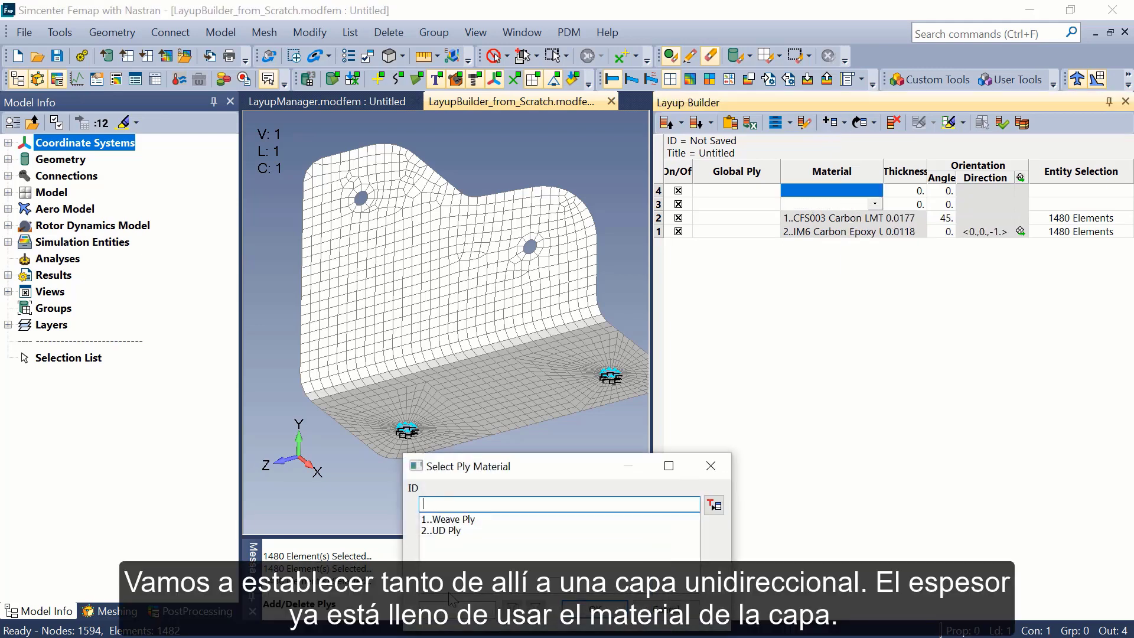
left_click(449, 530)
left_click(583, 610)
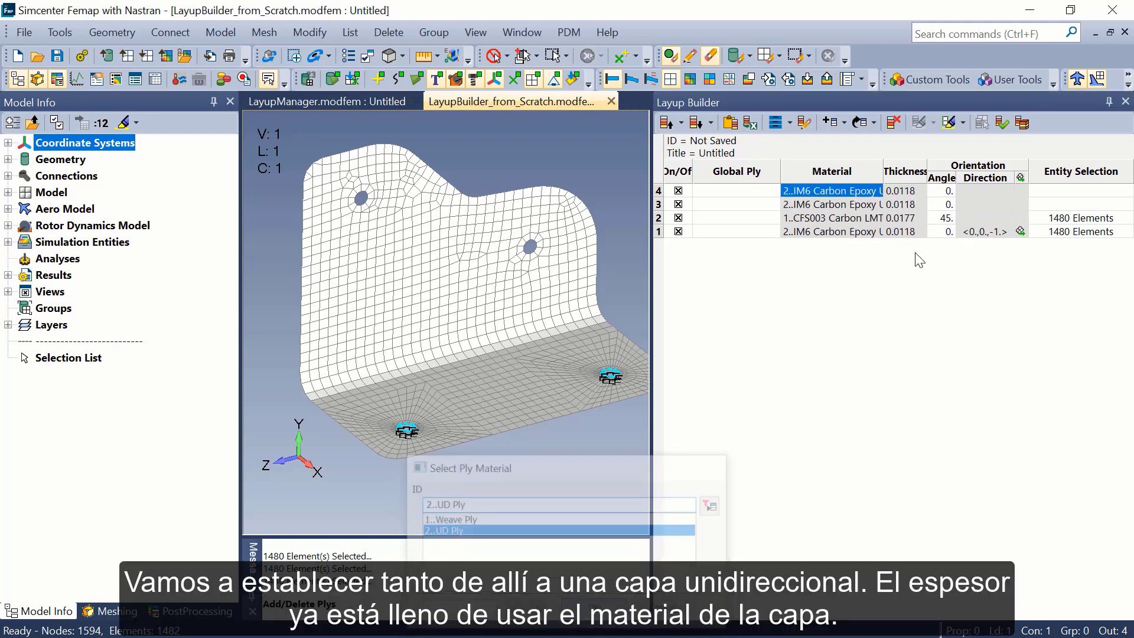
Step: Set a constant fiber angle of 90 degrees for plies 3 and 4 together
left_click(942, 192)
right_click(943, 203)
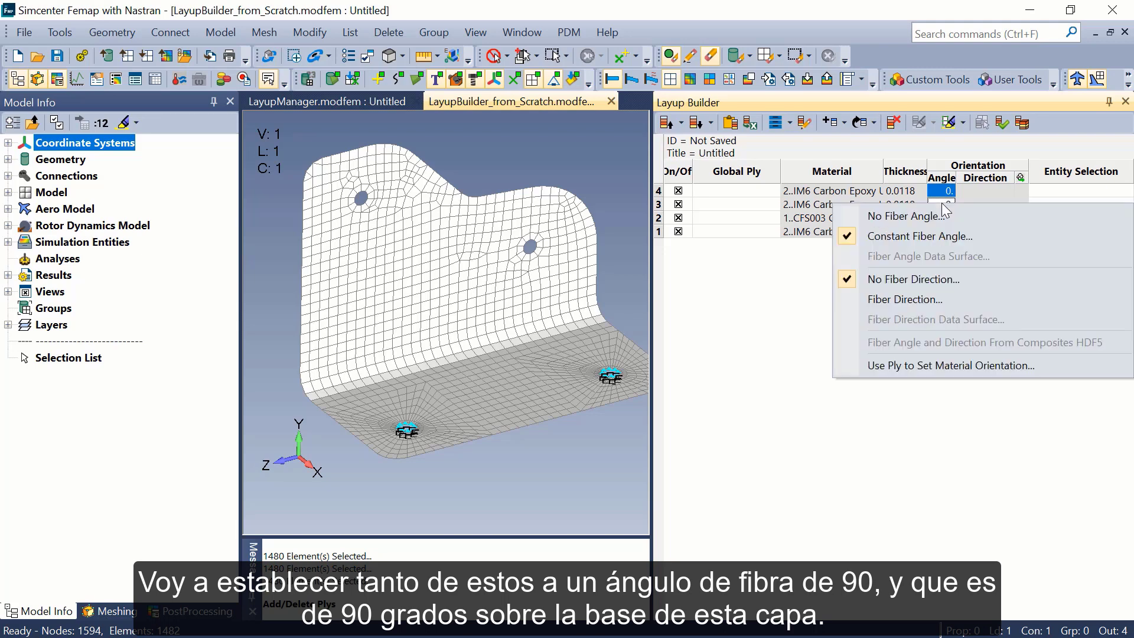
left_click(938, 236)
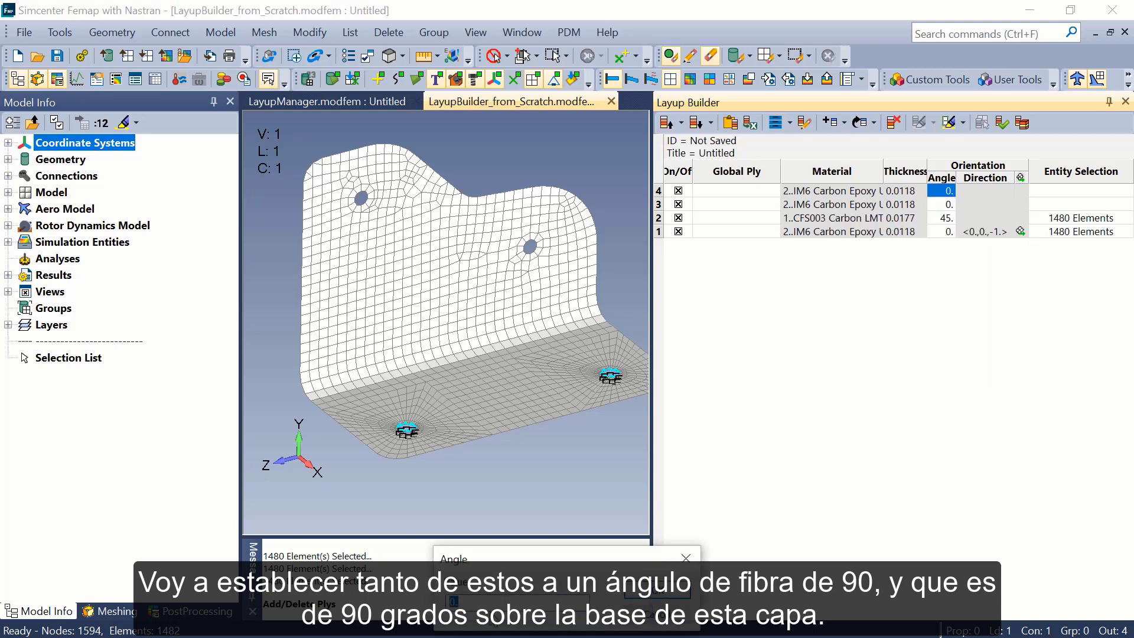
key("Return")
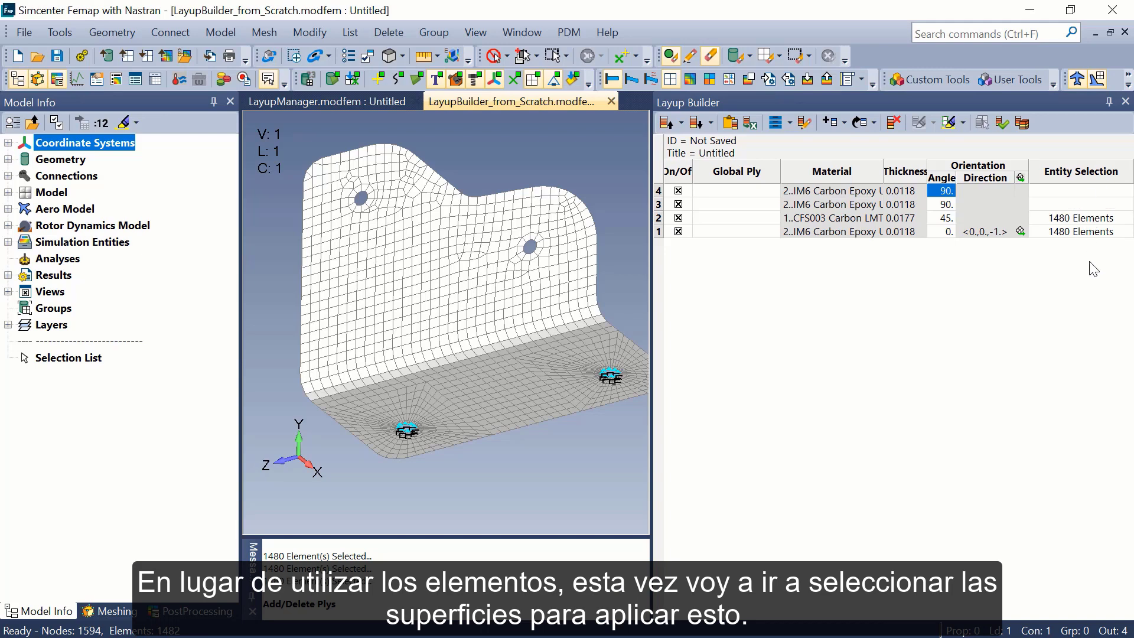
Step: Apply plies 3 and 4 to surfaces 37, 29 and 38 along the bracket's bend
left_click(1067, 195)
right_click(1062, 203)
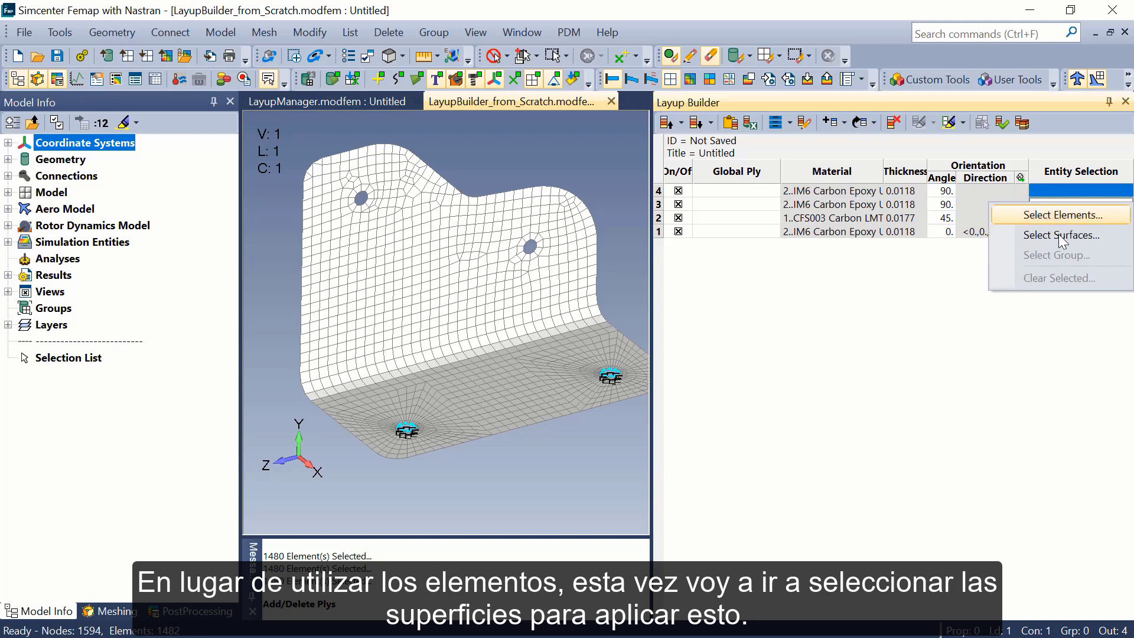
left_click(1057, 235)
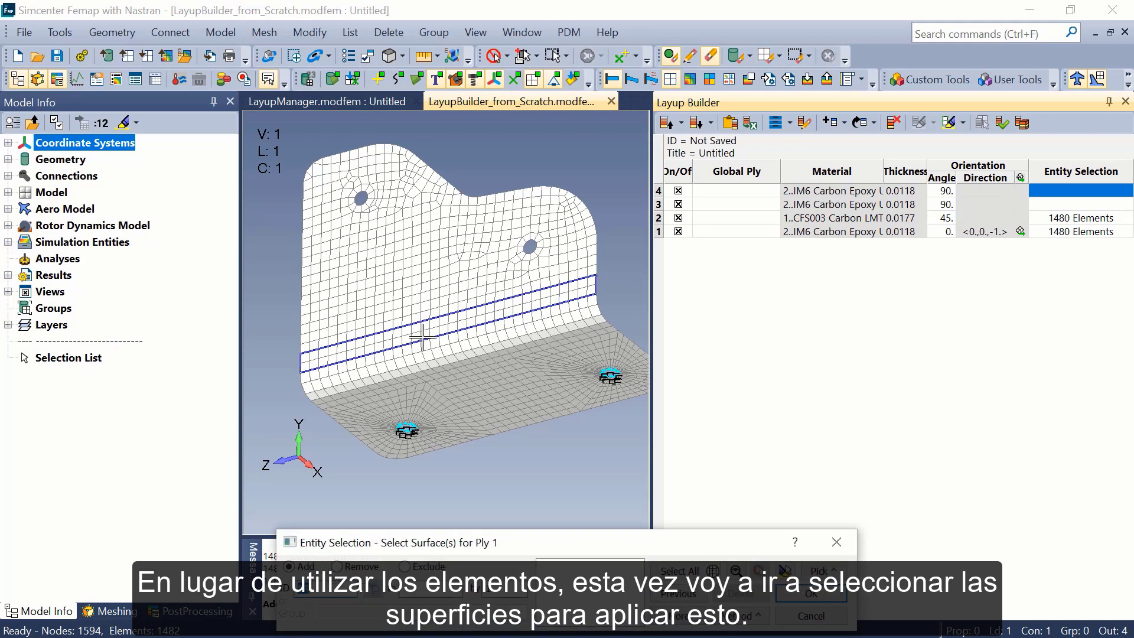
left_click(455, 364)
left_click(451, 349)
left_click(445, 323)
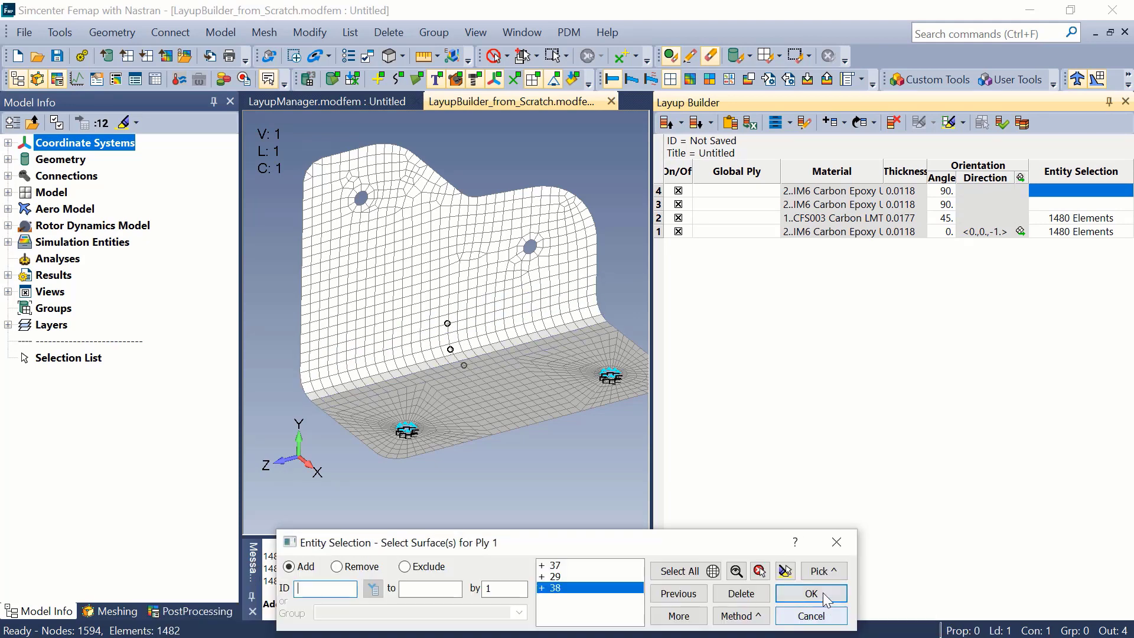
left_click(811, 594)
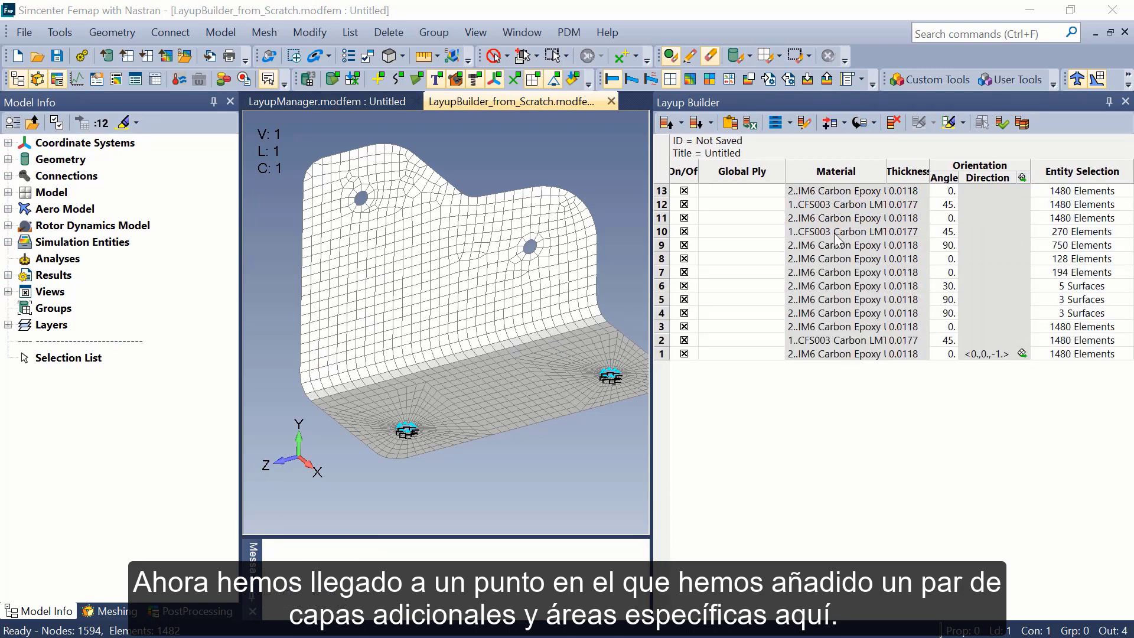
Step: Preview on the mesh which areas the plies cover, going from ply 13 down to ply 5
left_click(1063, 195)
left_click(948, 123)
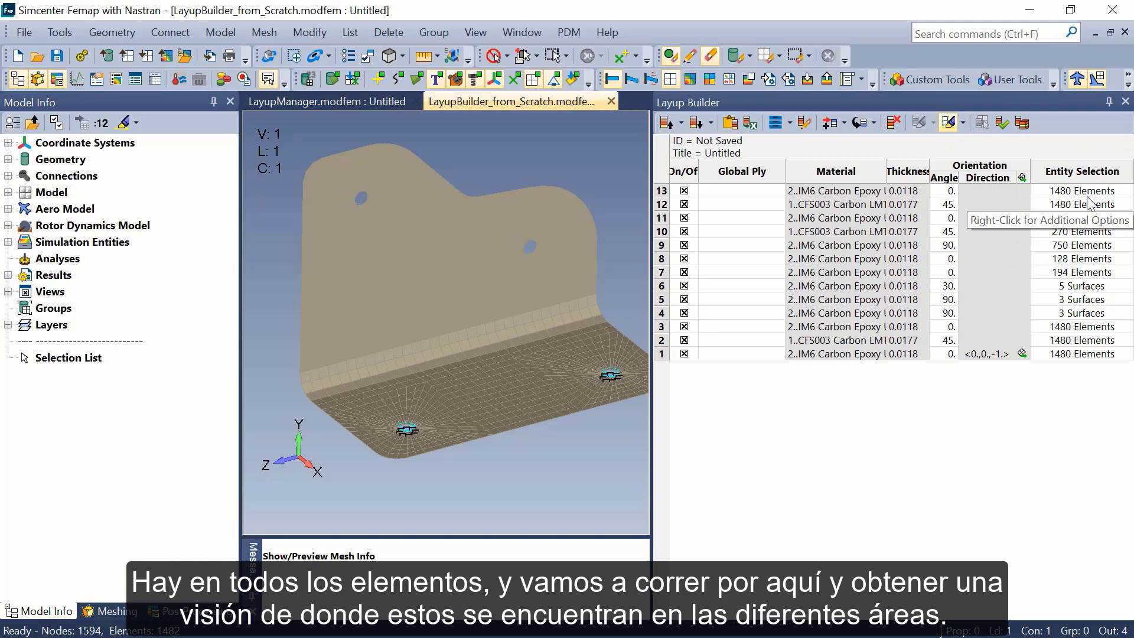
left_click(1087, 197)
key("Down")
key("Down")
key("Down")
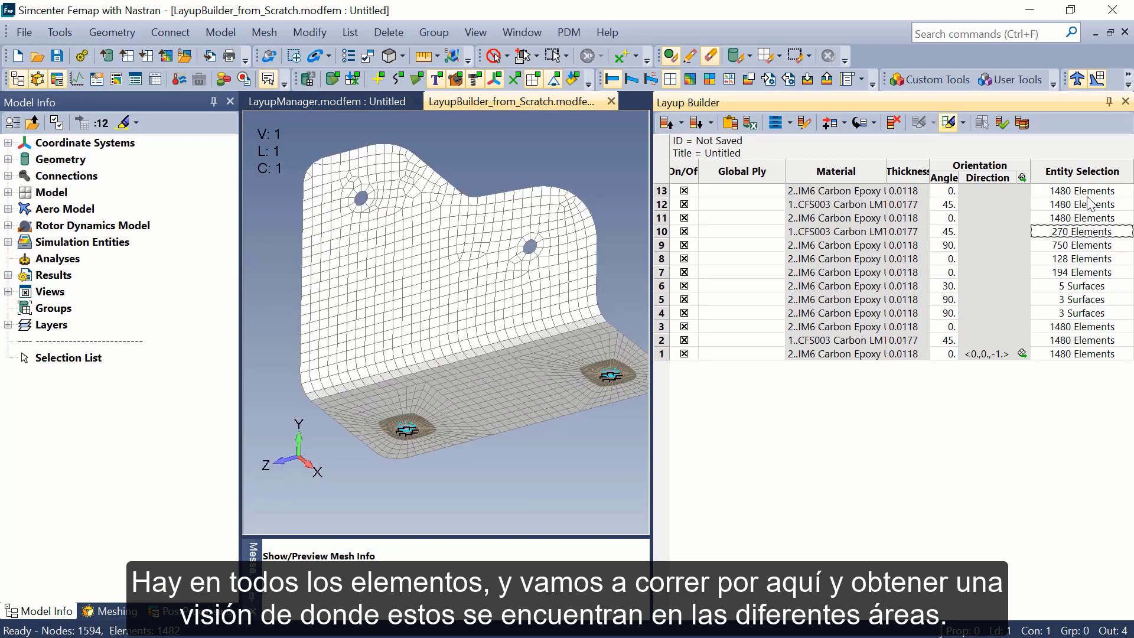
key("Down")
key("Down")
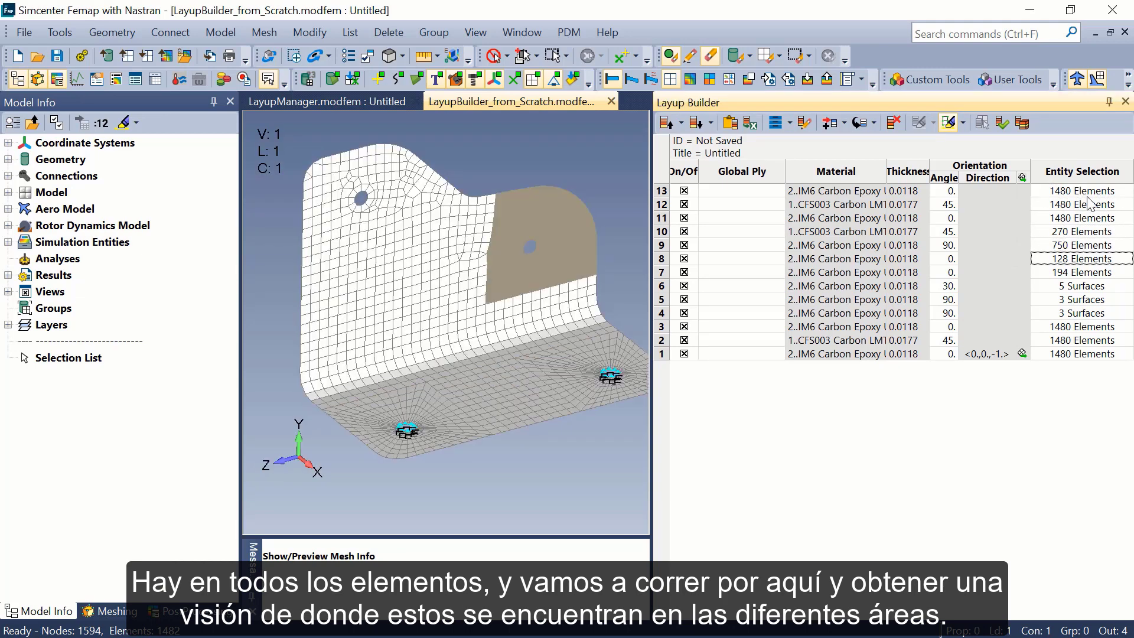
key("Down")
key("Down")
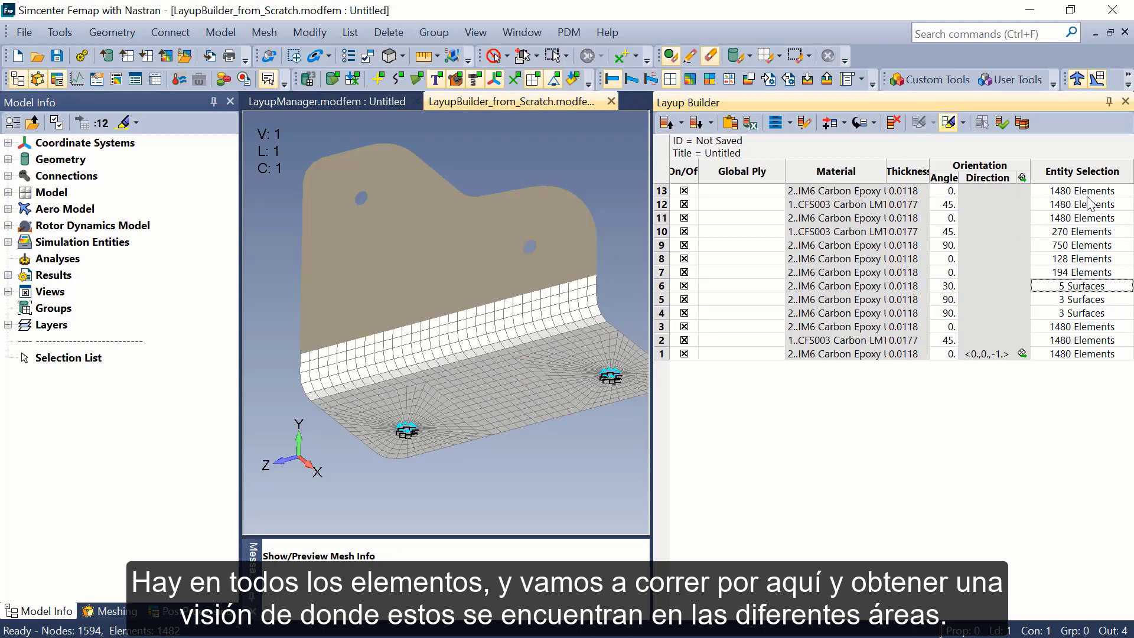
key("Down")
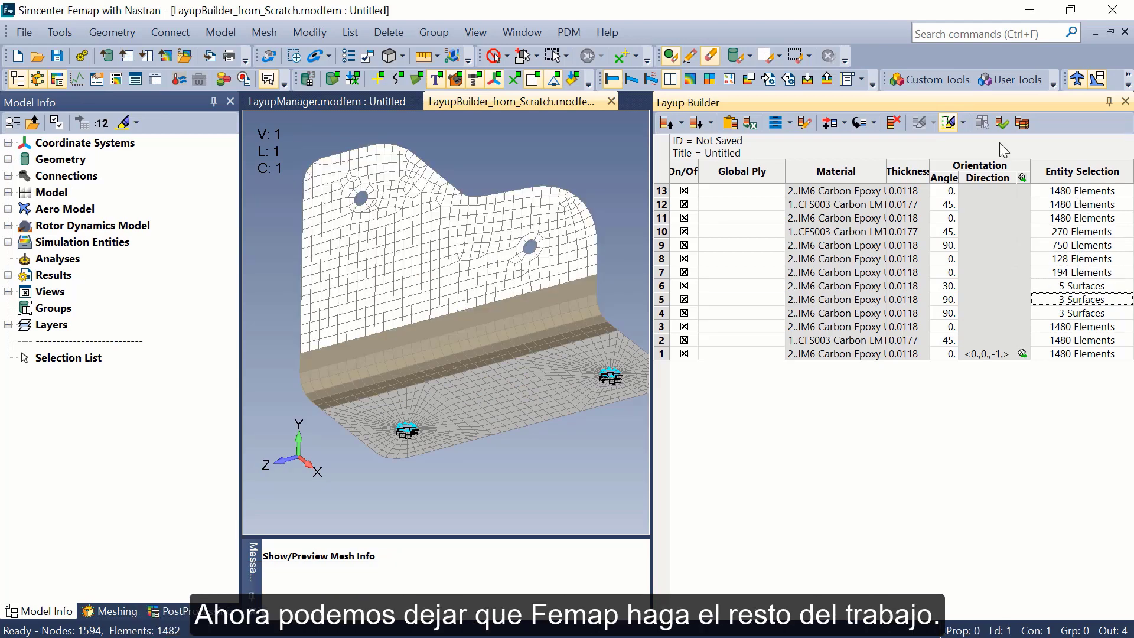
left_click(945, 124)
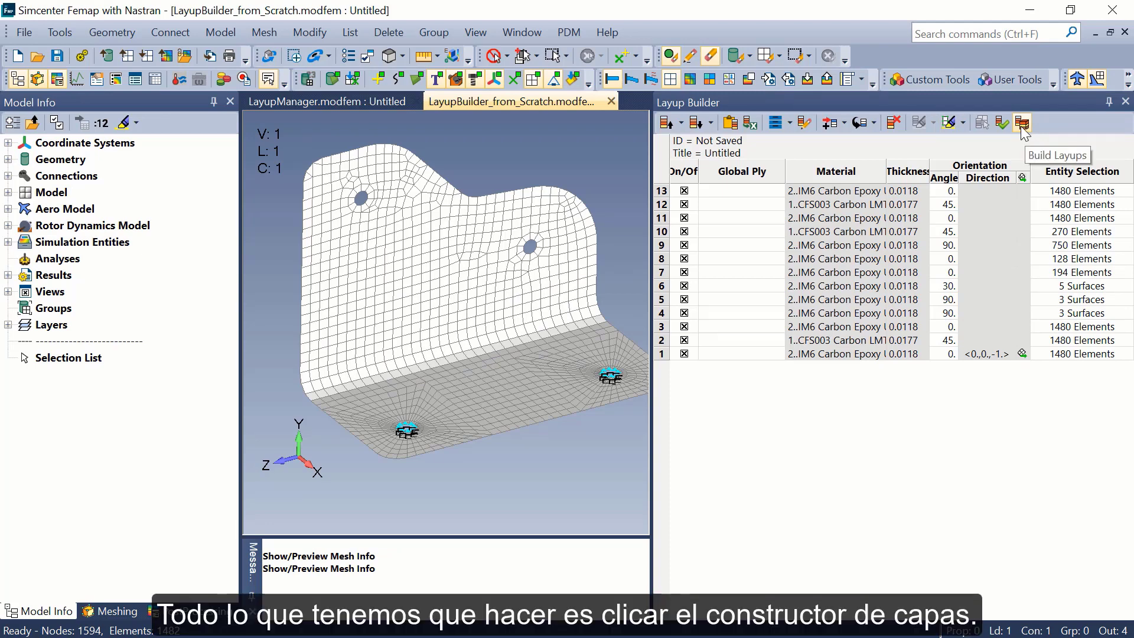
Step: Build the layups from the ply stack, update the model with them, and collapse the message area
left_click(1023, 124)
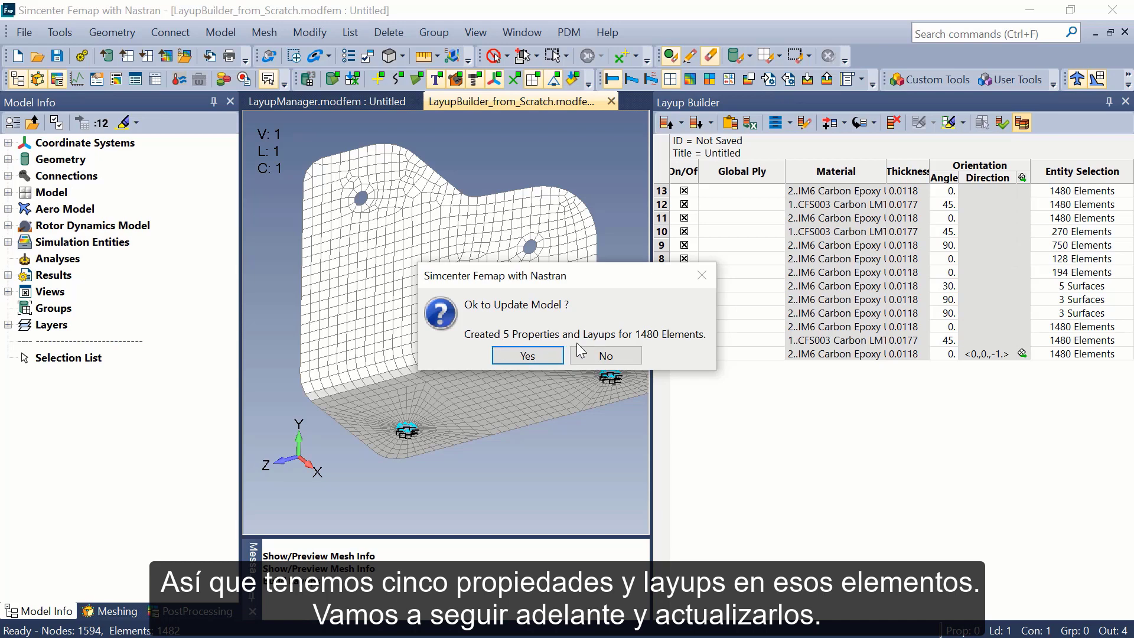
left_click(541, 355)
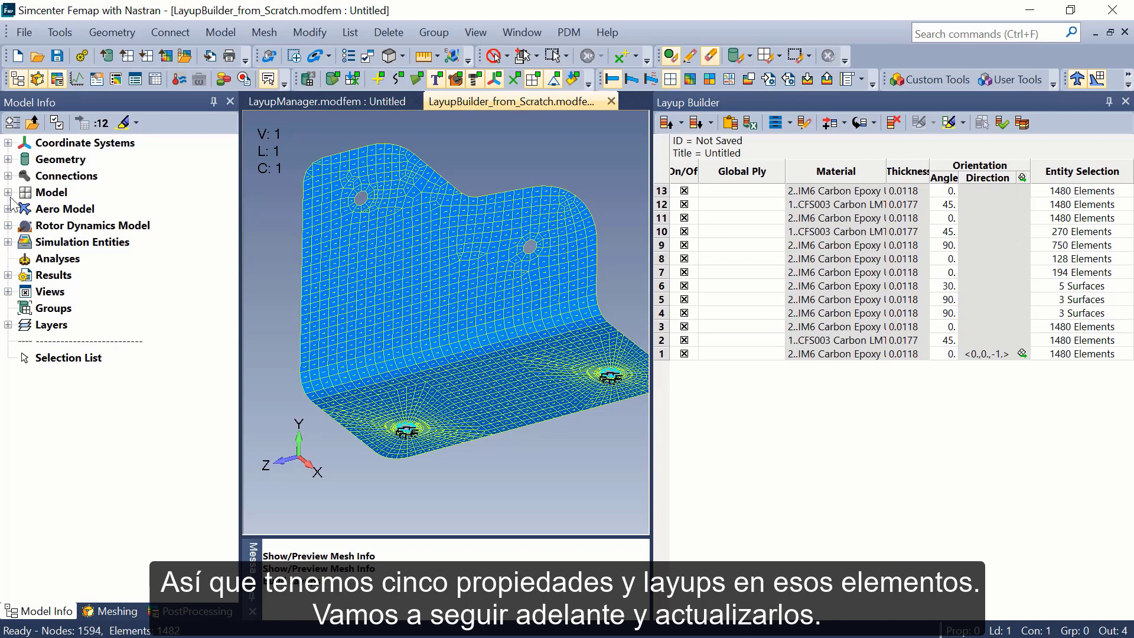
left_click(252, 596)
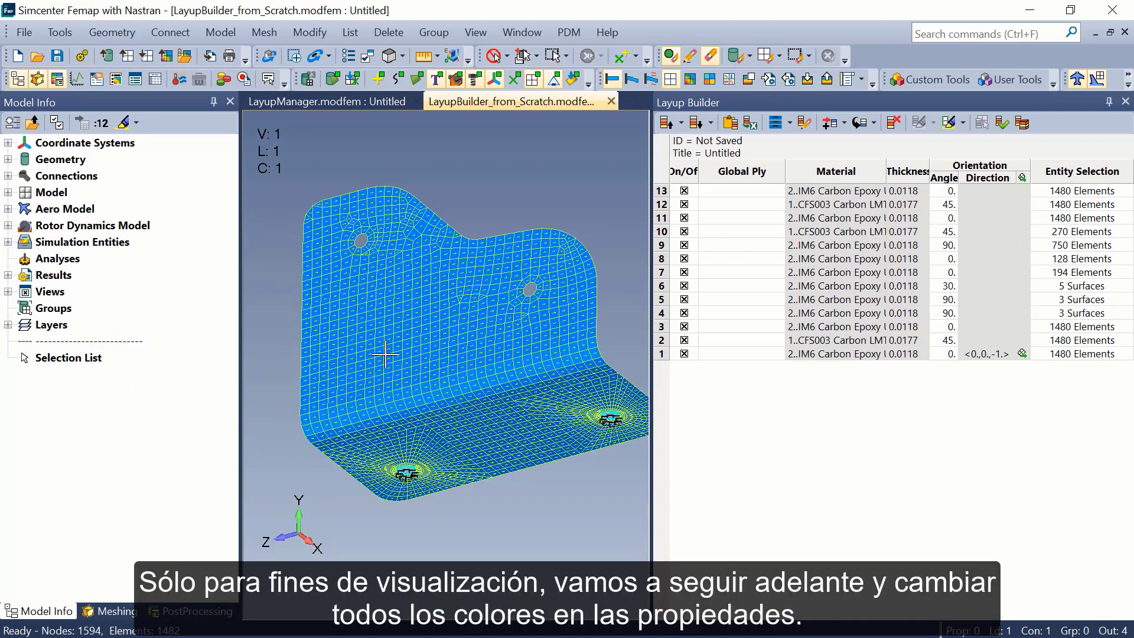
Step: Assign random colors to all of the model's properties to distinguish the layup areas
left_click(8, 192)
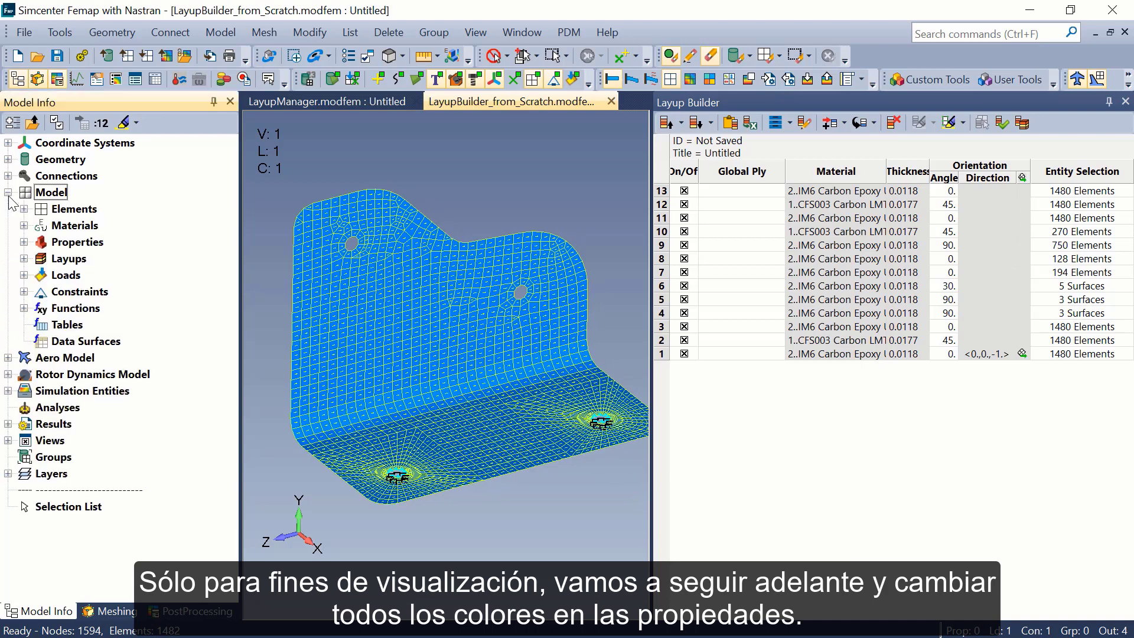
right_click(74, 242)
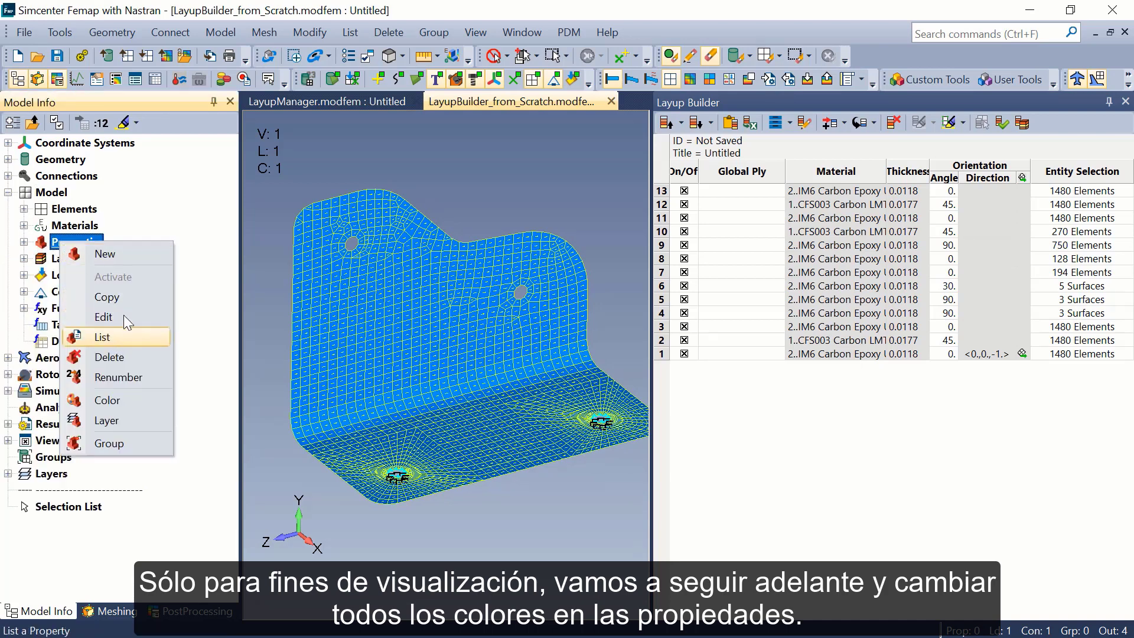
left_click(112, 400)
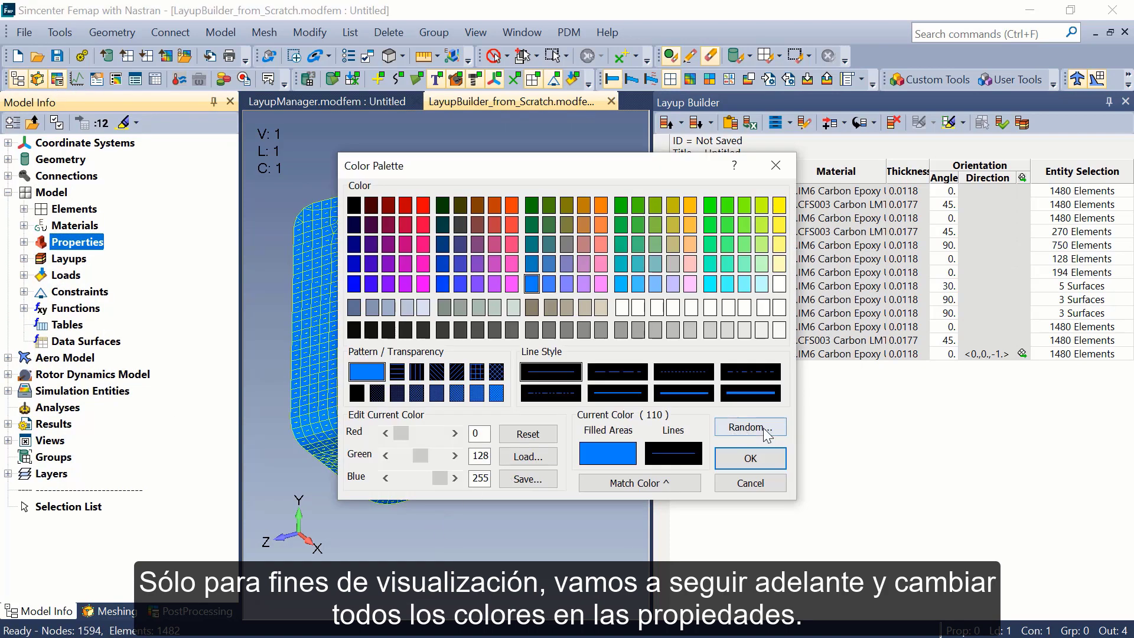
left_click(764, 427)
left_click(612, 403)
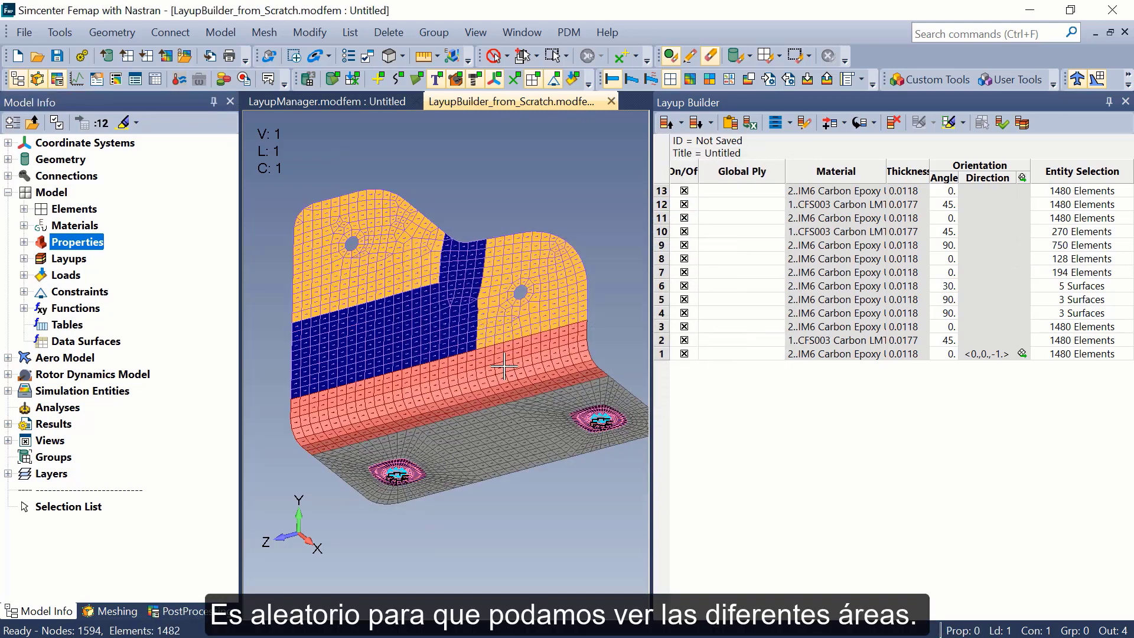
Step: Examine the element material direction arrows near the bend and the base hole
middle_click_drag(525, 371, 509, 354, "ctrl")
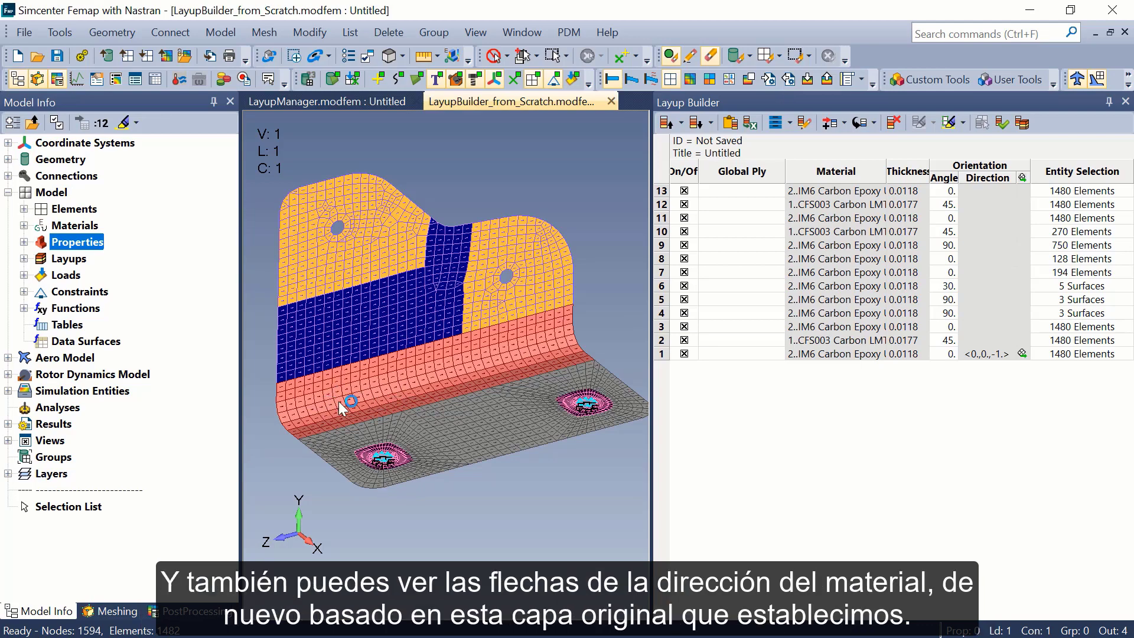
scroll(338, 402, "up", 5)
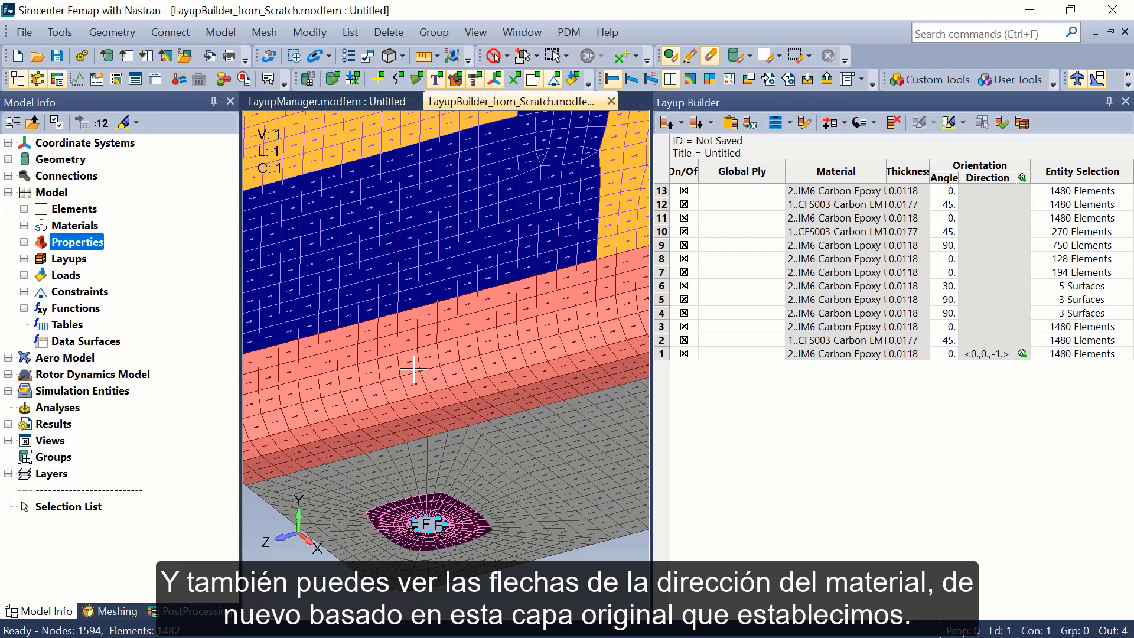